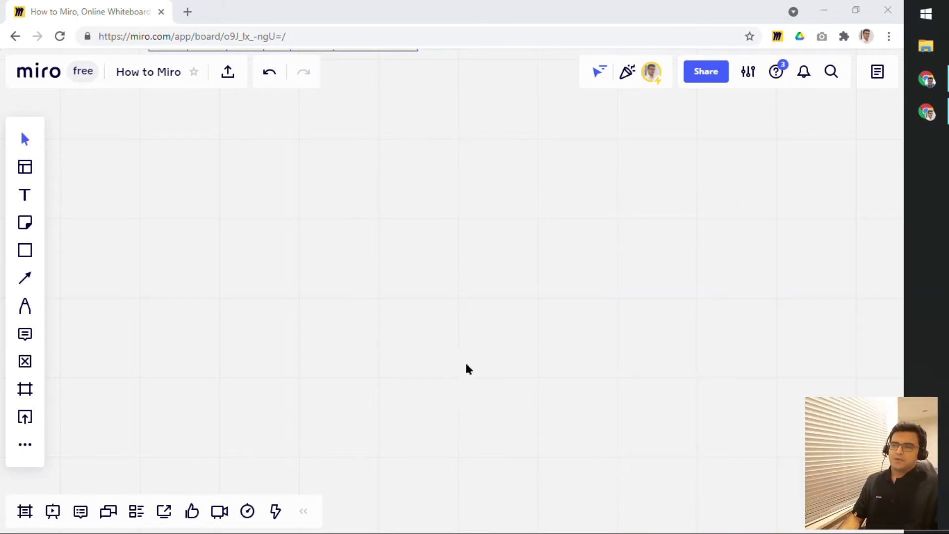
Insert a blank 3×3 'New table' from the Tables app and centre it in view.
click(492, 338)
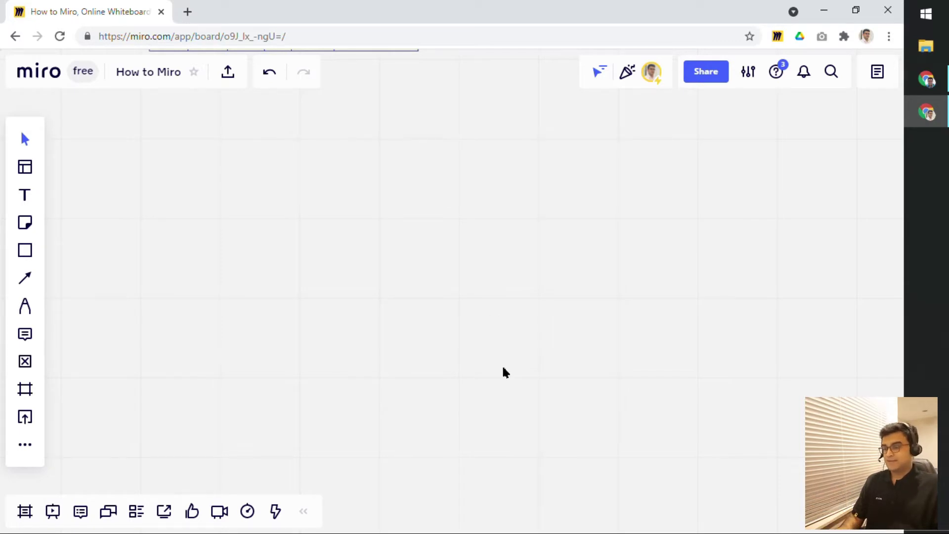
drag(502, 363, 465, 315)
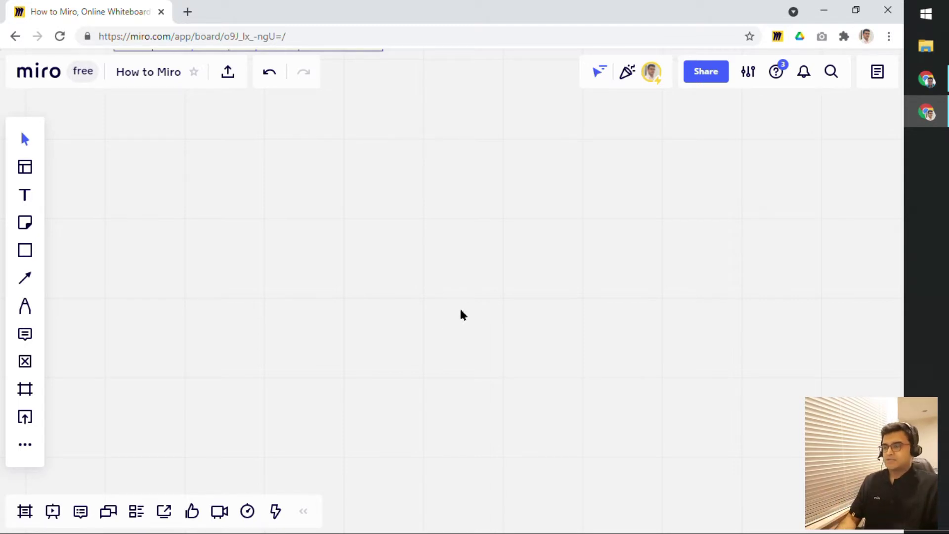
click(27, 447)
click(144, 155)
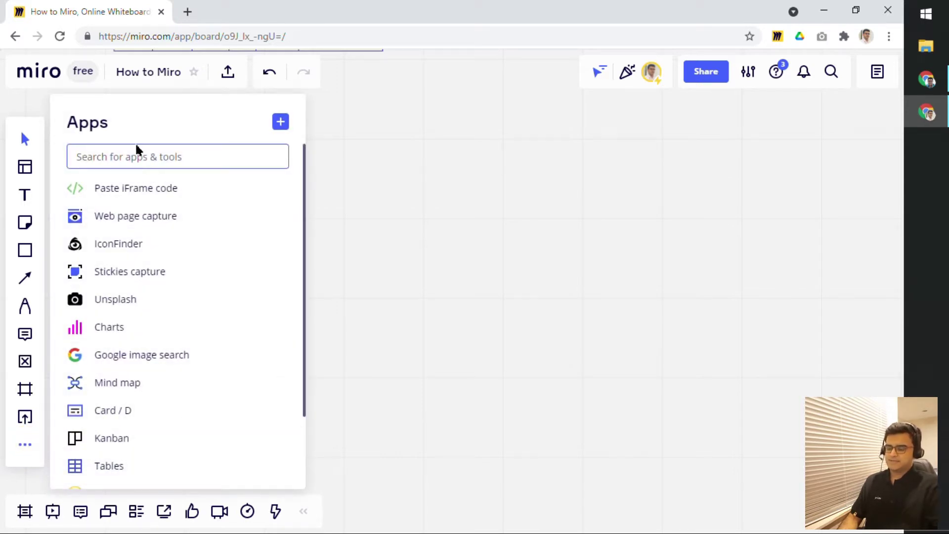
text(table)
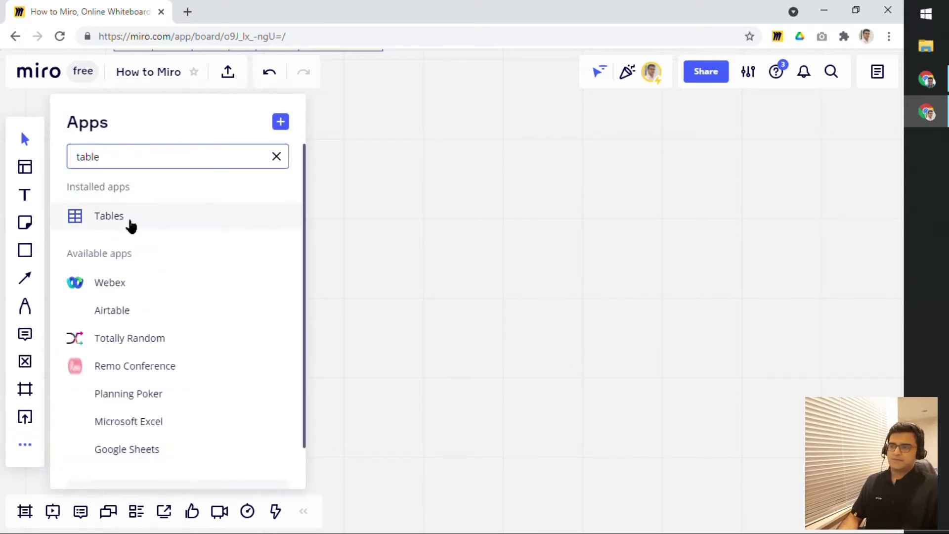
click(126, 218)
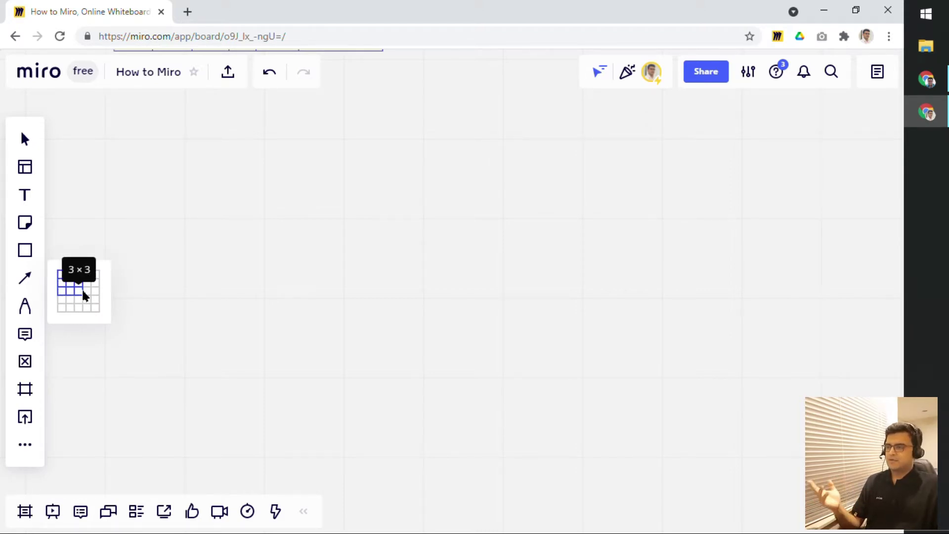
click(82, 293)
click(169, 220)
scroll(197, 251, up, 5)
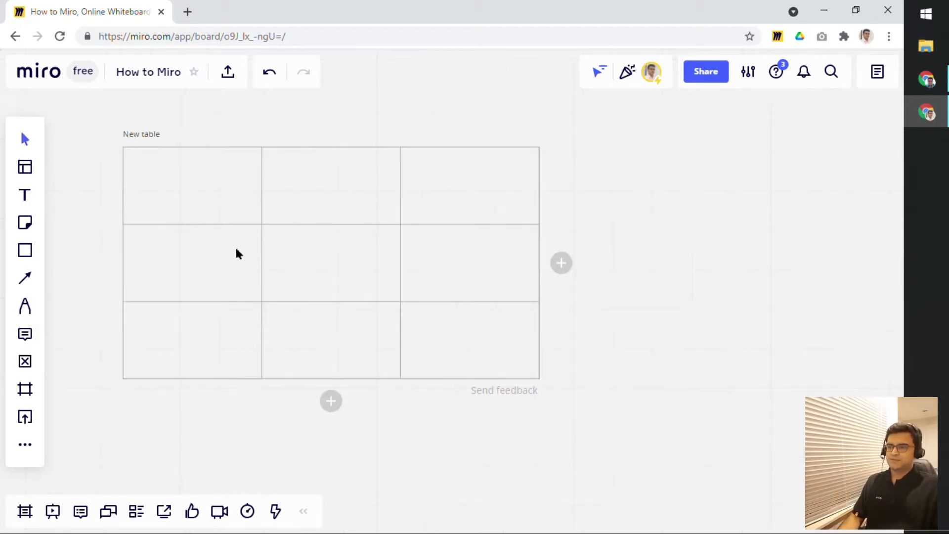
drag(279, 235, 339, 299)
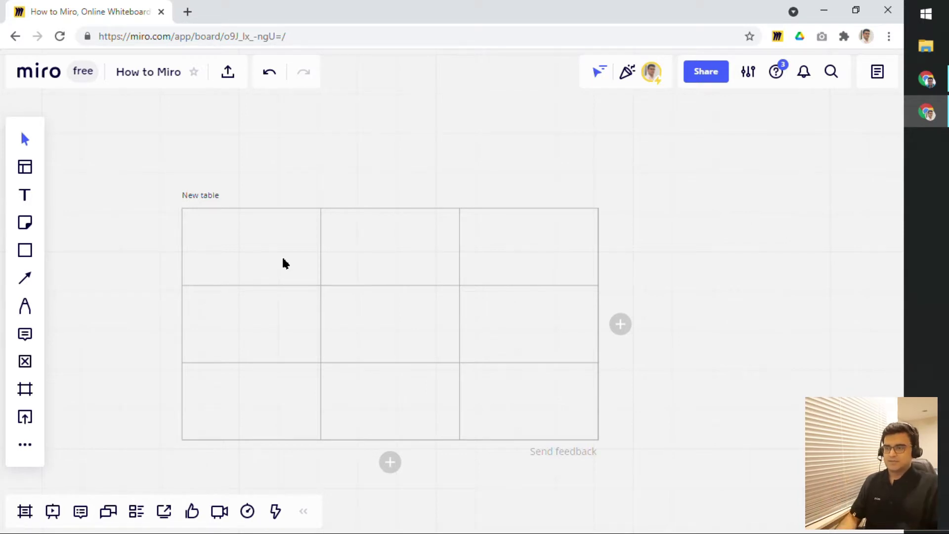
Type 'Hello world' into the table's top-left cell.
click(233, 252)
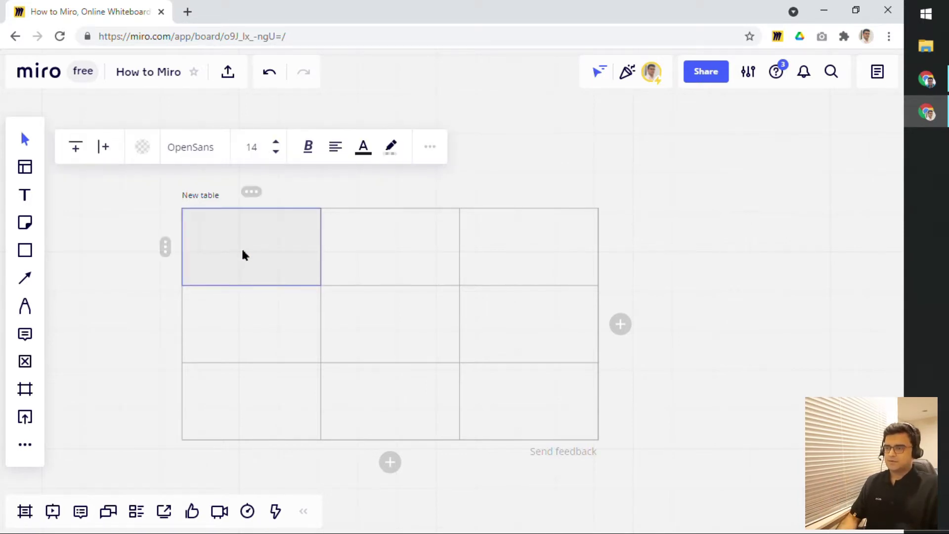
click(243, 253)
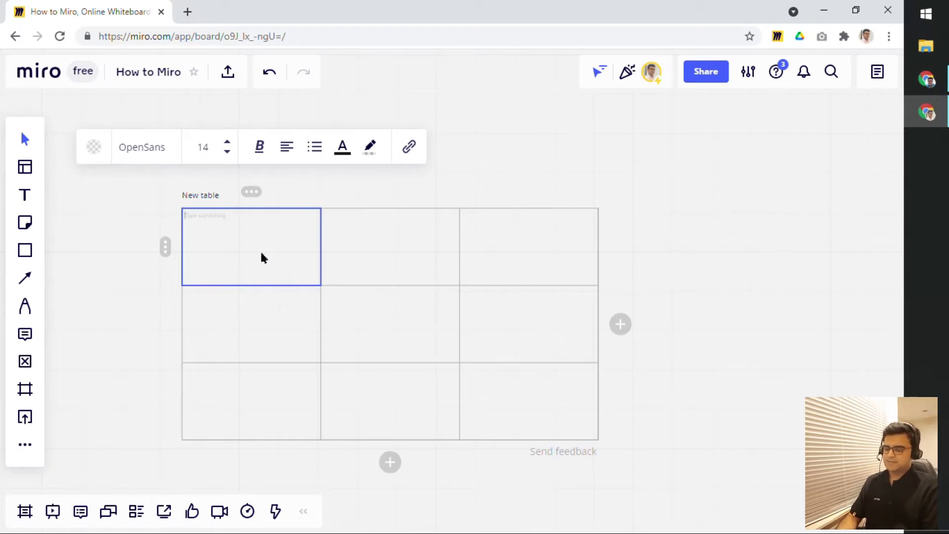
text(Hello)
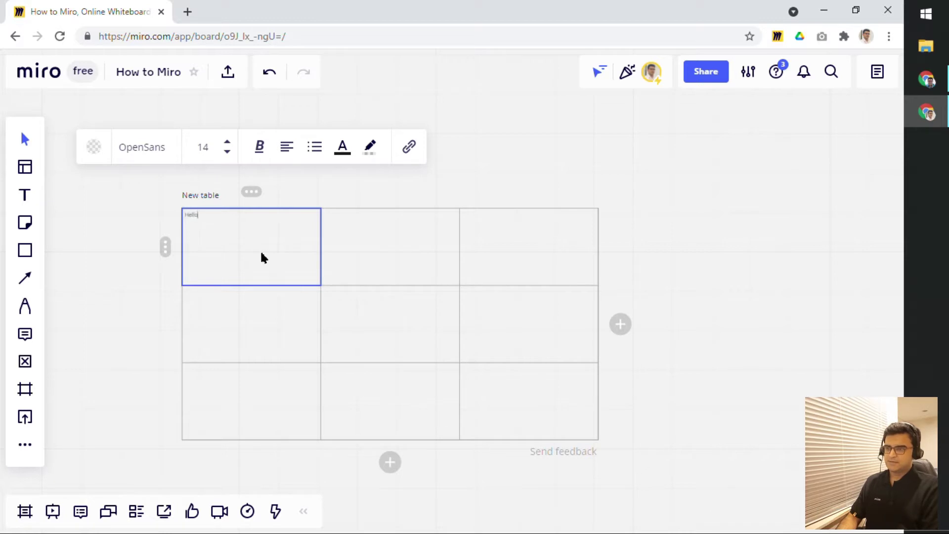
text( world)
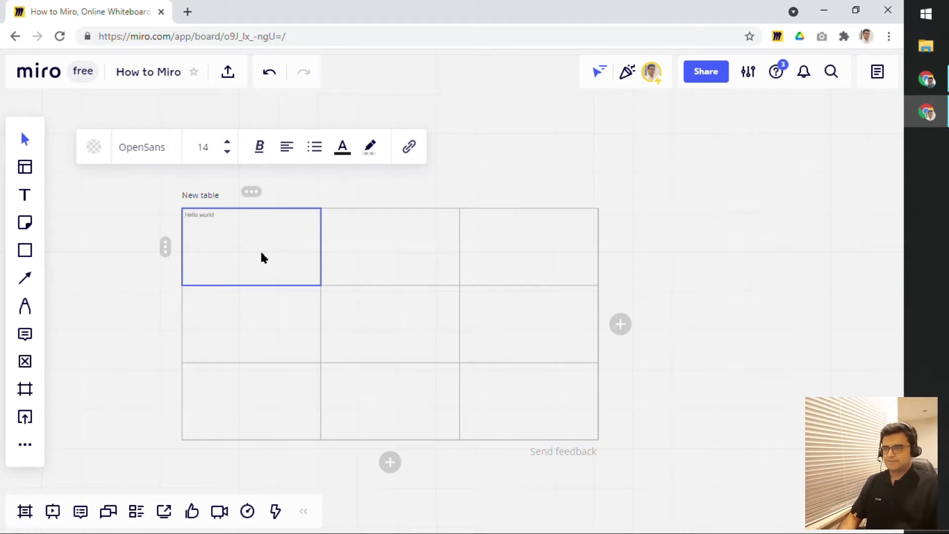
scroll(261, 256, up, 3)
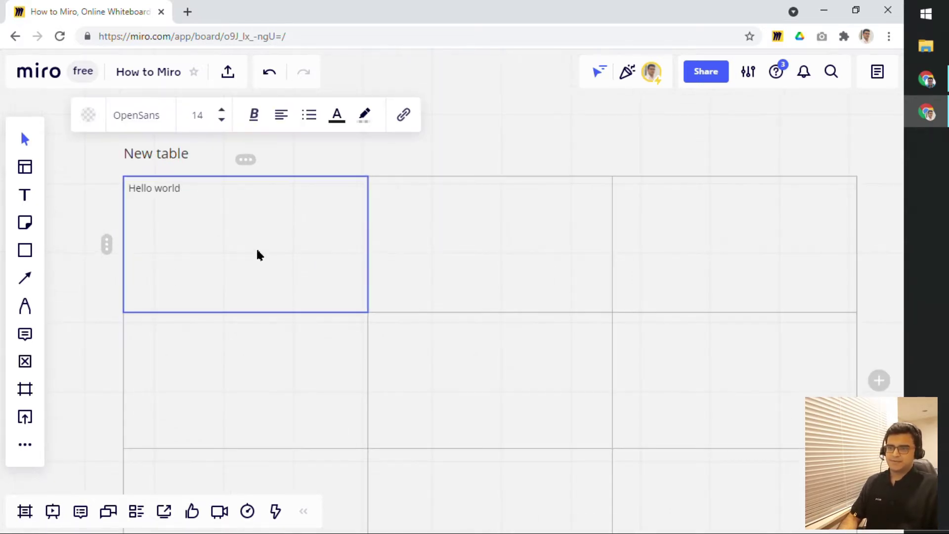
click(630, 130)
scroll(294, 259, down, 5)
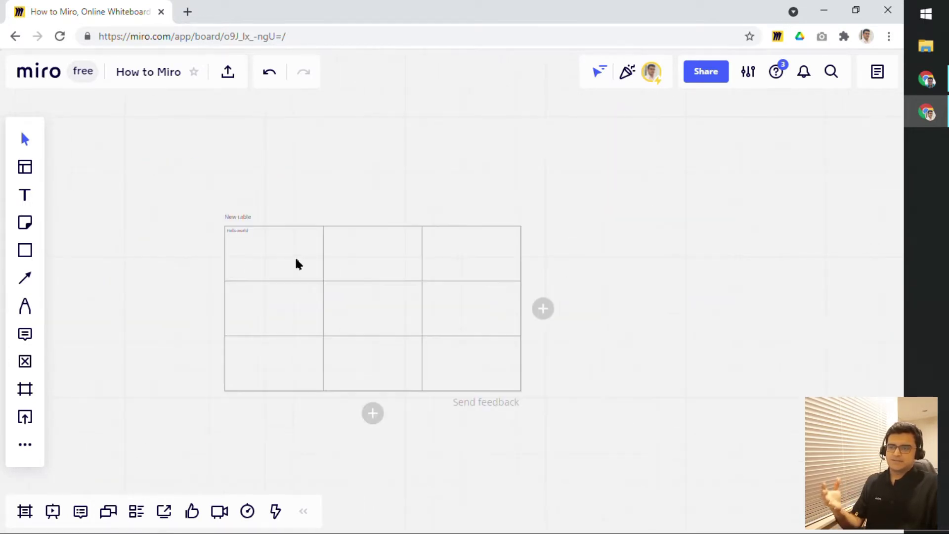
Add a column at the table's left, undo it, then select the bottom-right cell.
click(230, 212)
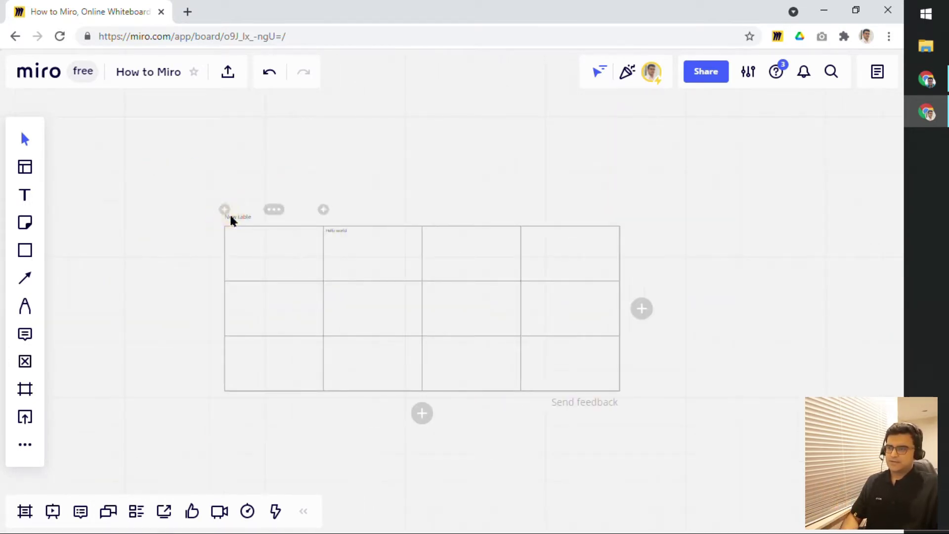
key(ctrl+z)
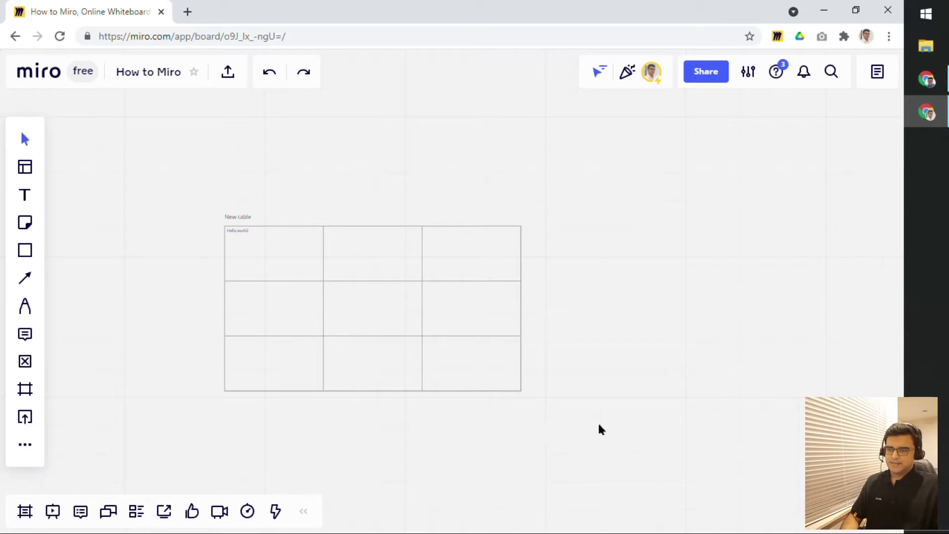
click(458, 360)
drag(638, 427, 256, 228)
Raise the whole table's font size to 64.
click(650, 444)
click(487, 194)
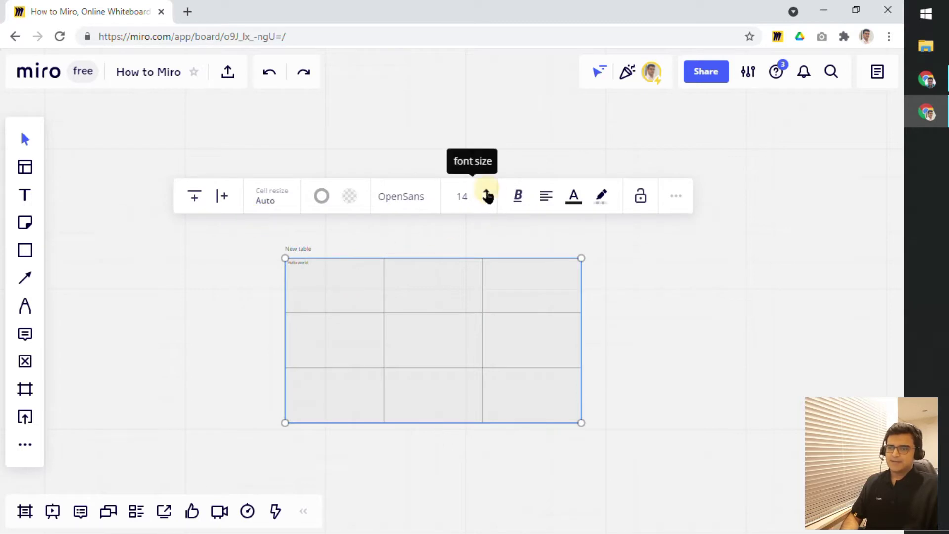
click(487, 194)
click(487, 194)
click(488, 195)
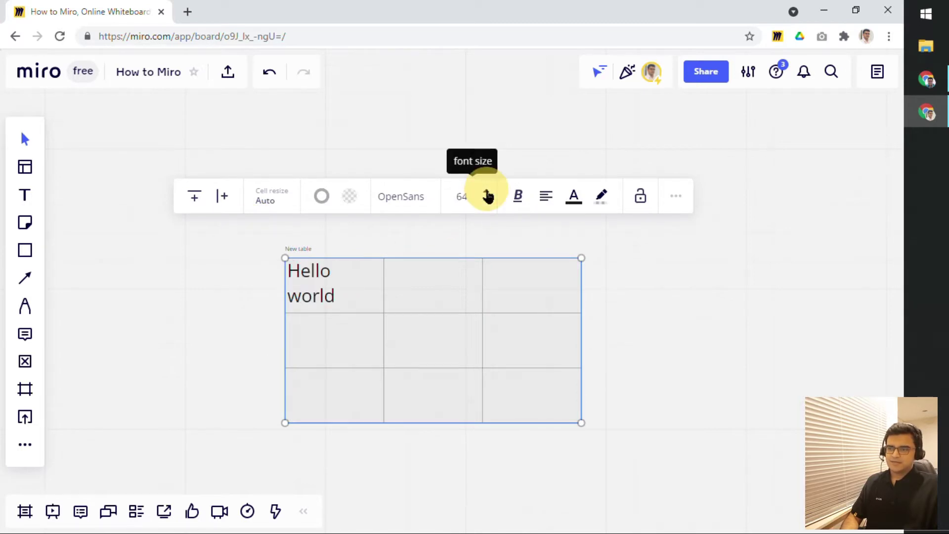
click(486, 195)
scroll(406, 307, up, 3)
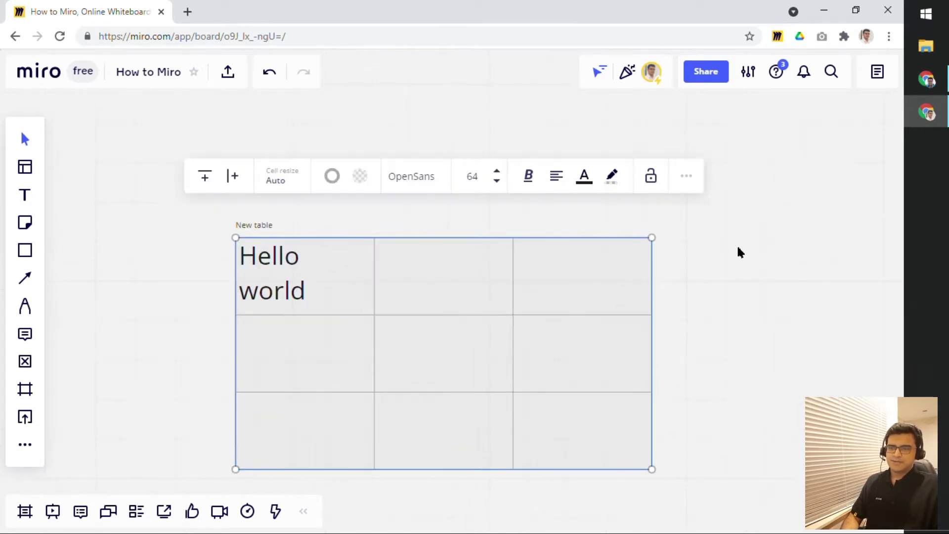
Type 'Type content' into the top-middle cell.
click(745, 322)
drag(744, 322, 686, 265)
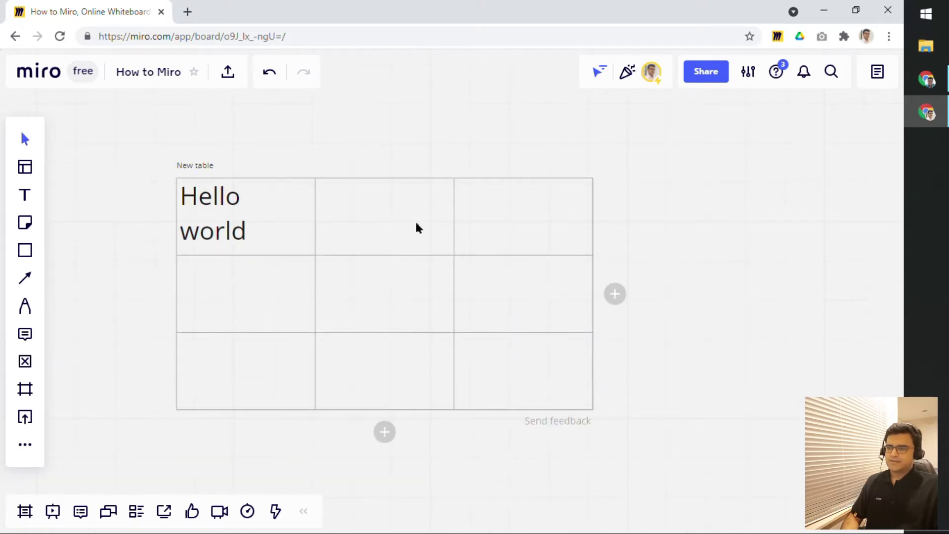
click(391, 206)
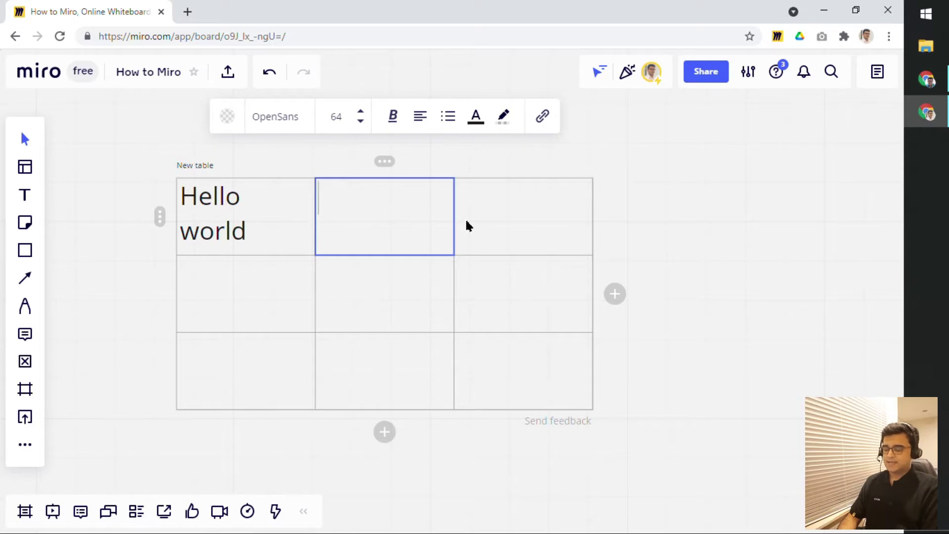
text(Type )
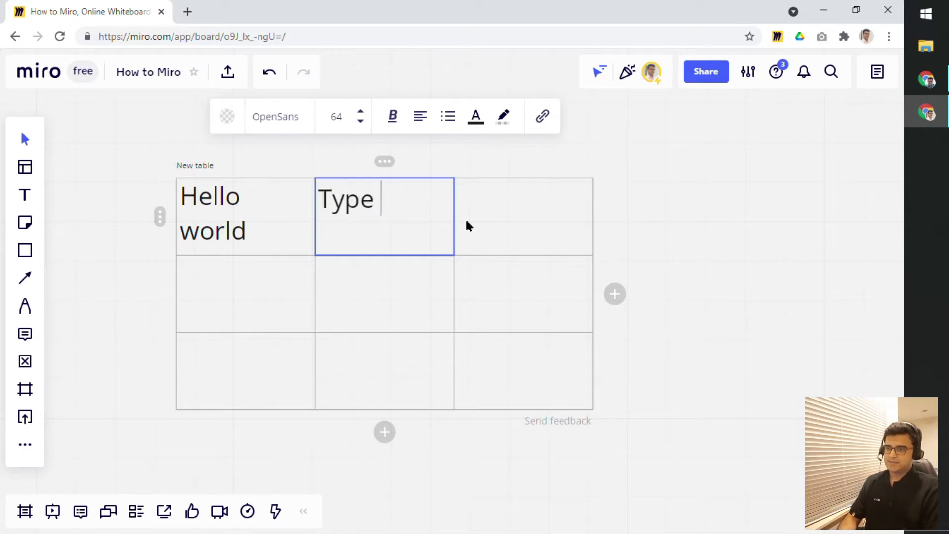
text(content)
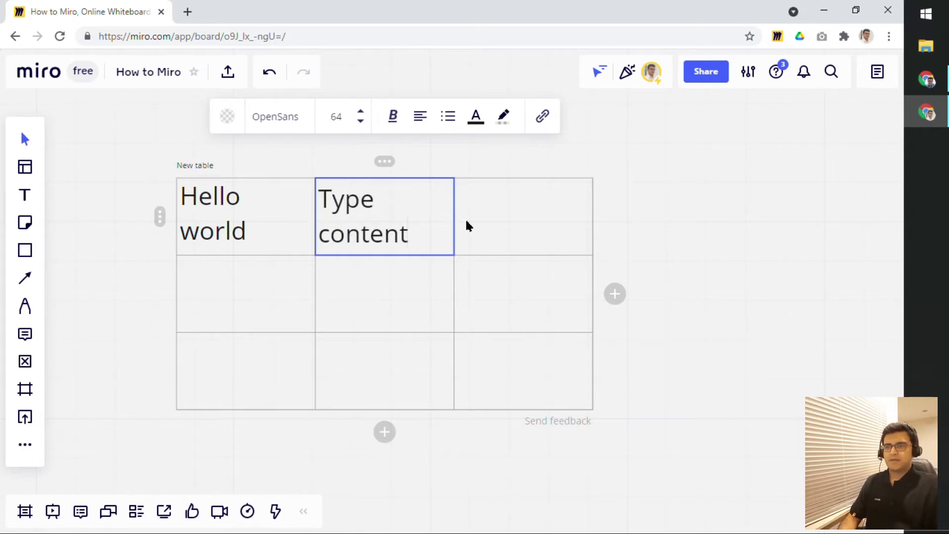
click(657, 245)
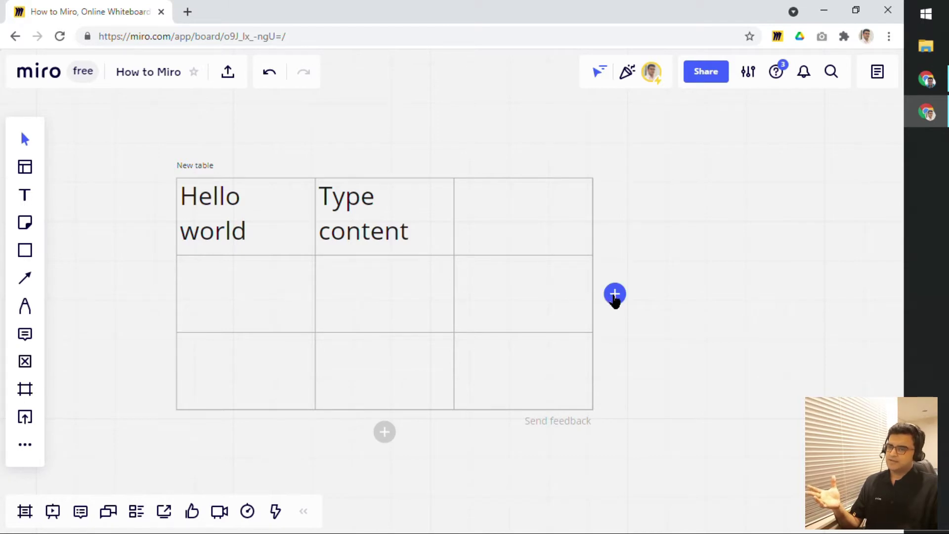
Add a fourth column on the right and a fourth row at the bottom of the table.
click(614, 295)
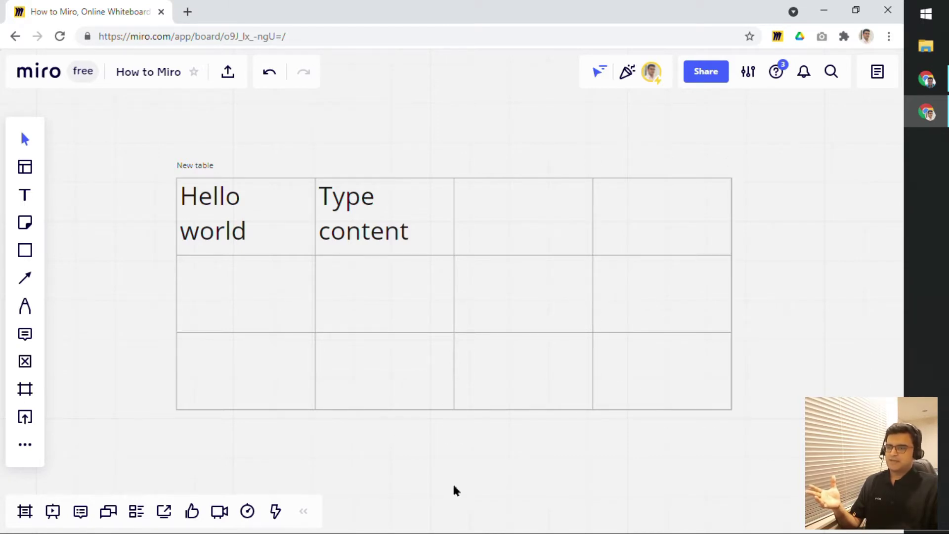
click(451, 432)
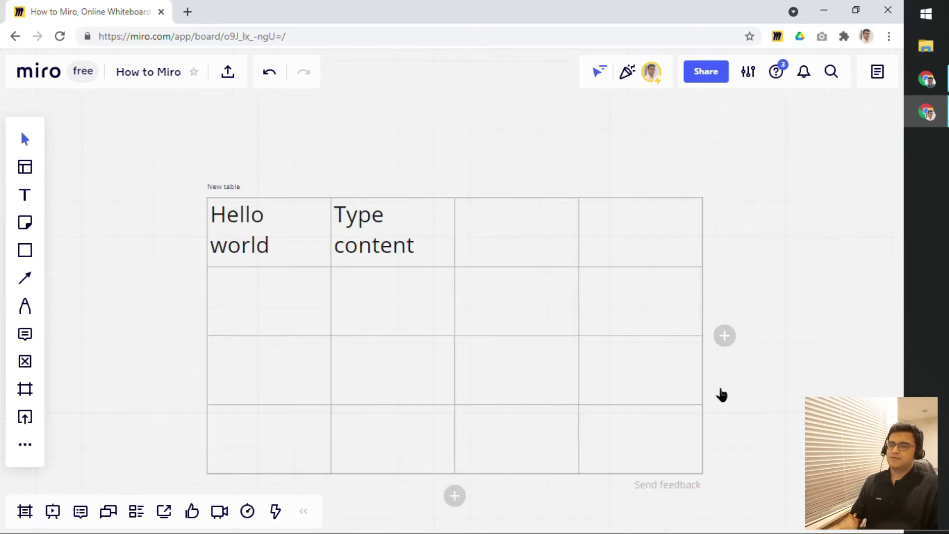
drag(739, 410, 674, 363)
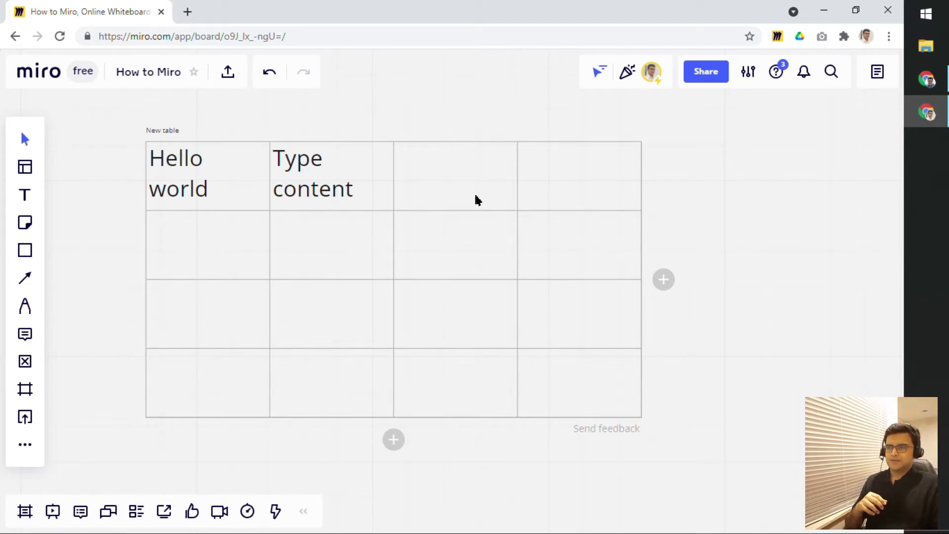
Insert a blank column just before the Type content column.
mouse_move(269, 139)
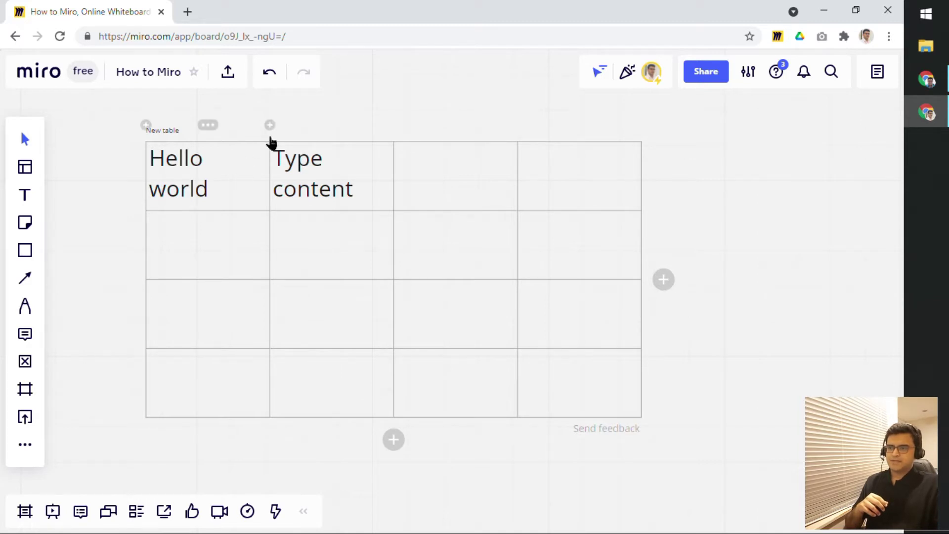
scroll(261, 137, up, 5)
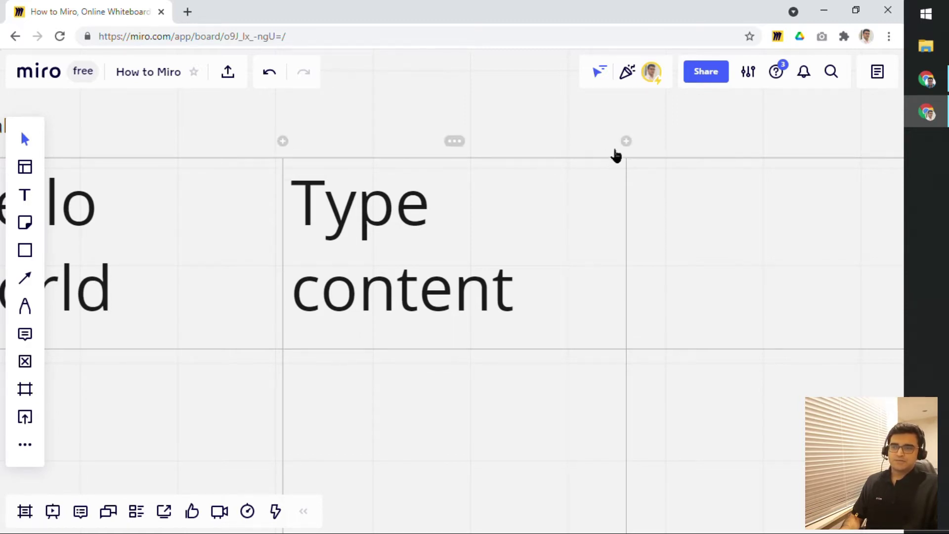
click(282, 142)
scroll(307, 280, down, 3)
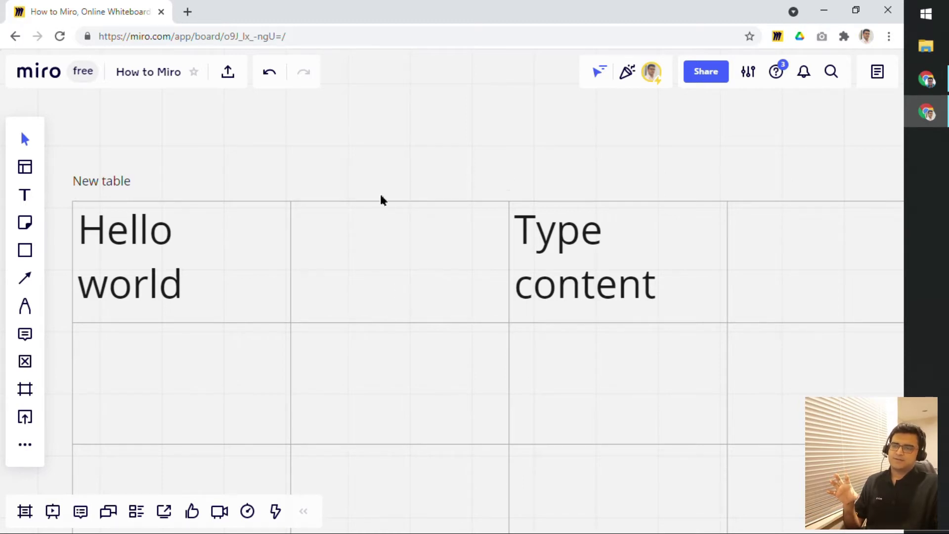
scroll(387, 318, down, 2)
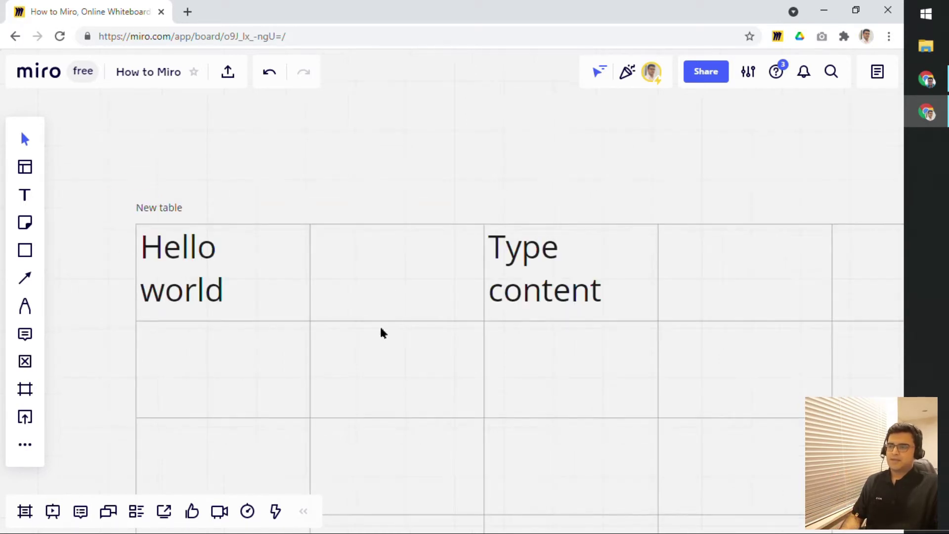
drag(76, 321, 197, 243)
scroll(197, 242, up, 2)
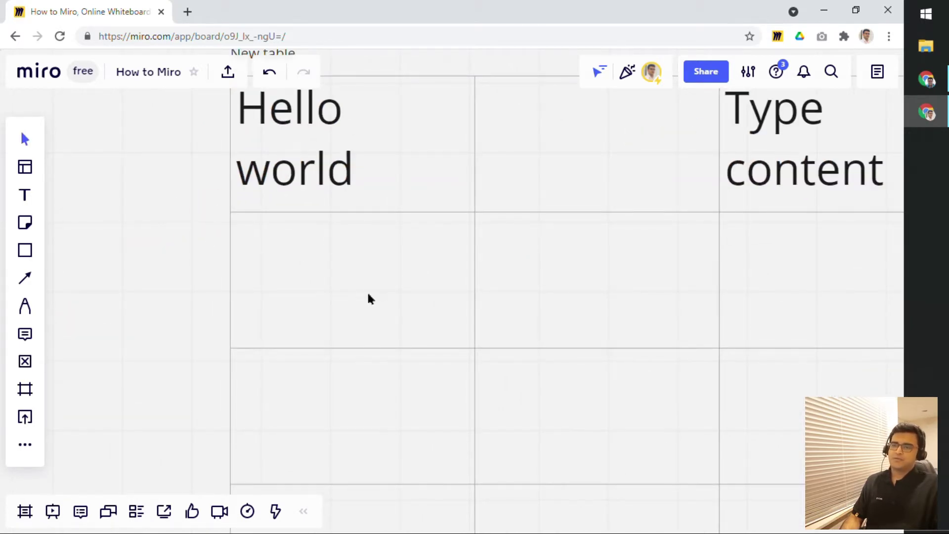
scroll(318, 303, down, 3)
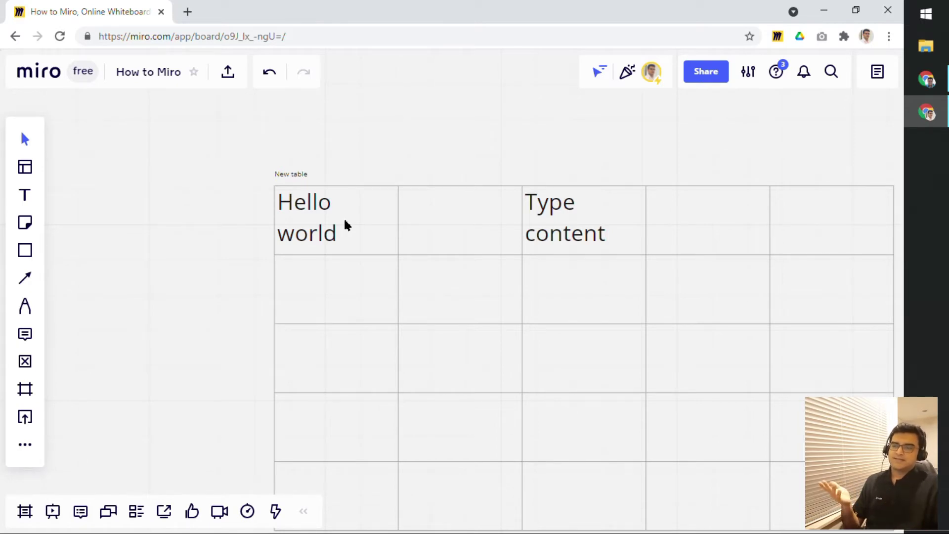
Enter 'Dummy' in the cell directly beneath Hello world.
double_click(332, 275)
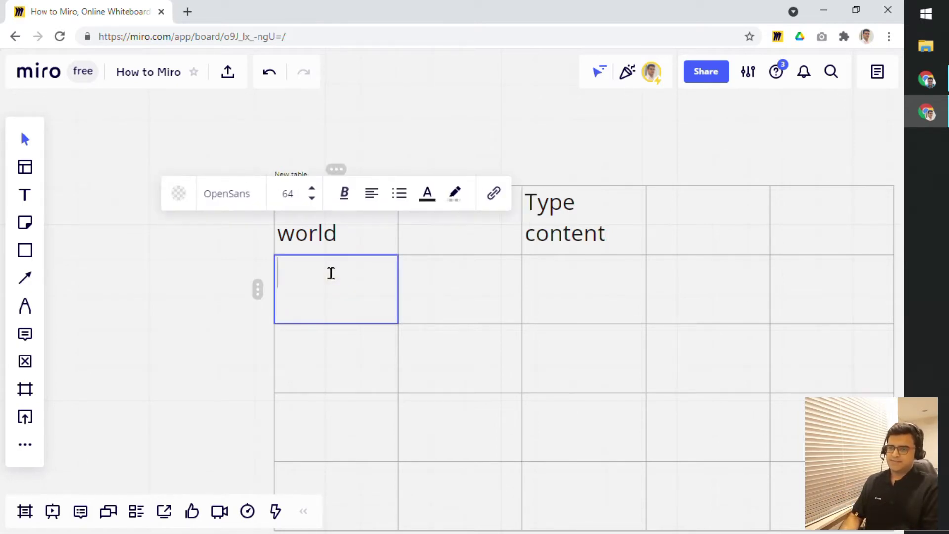
text(Dummy)
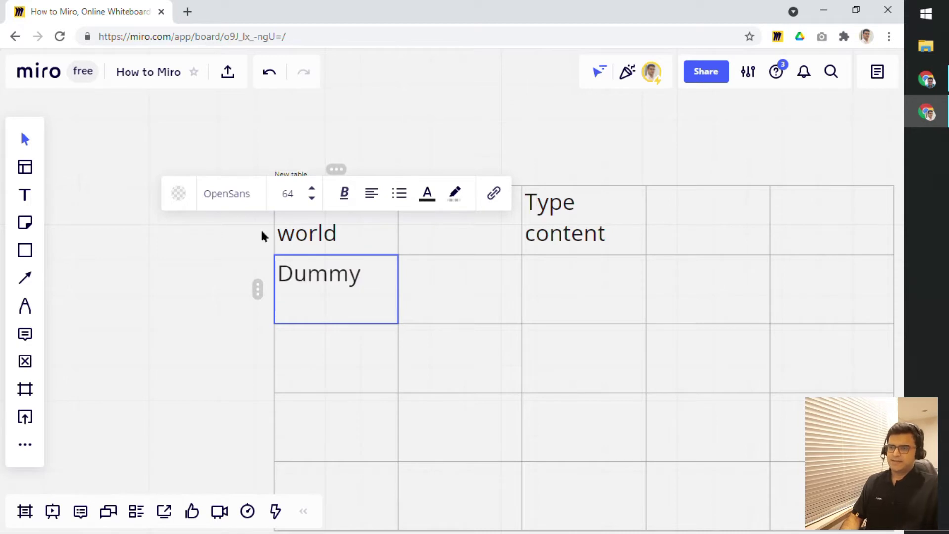
click(181, 270)
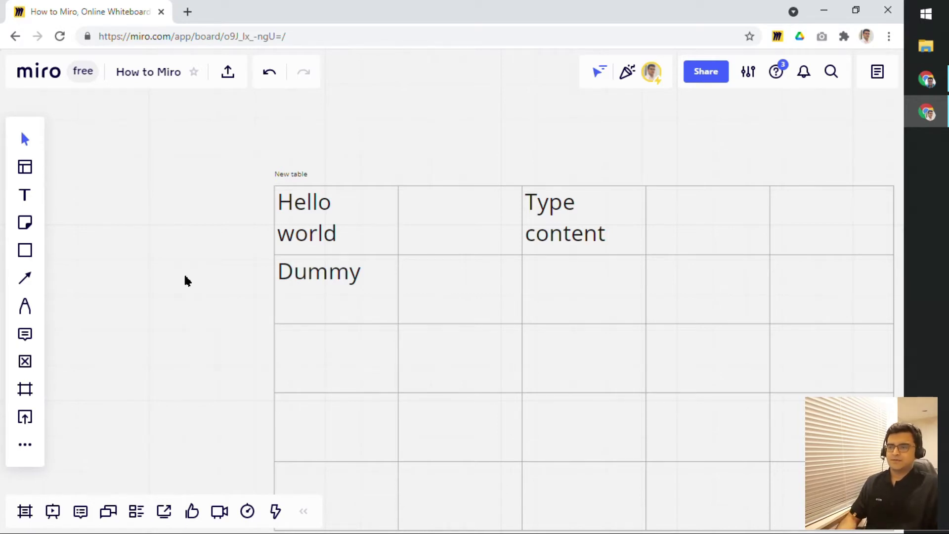
Drag the Type content column into the second column position.
click(586, 187)
click(585, 172)
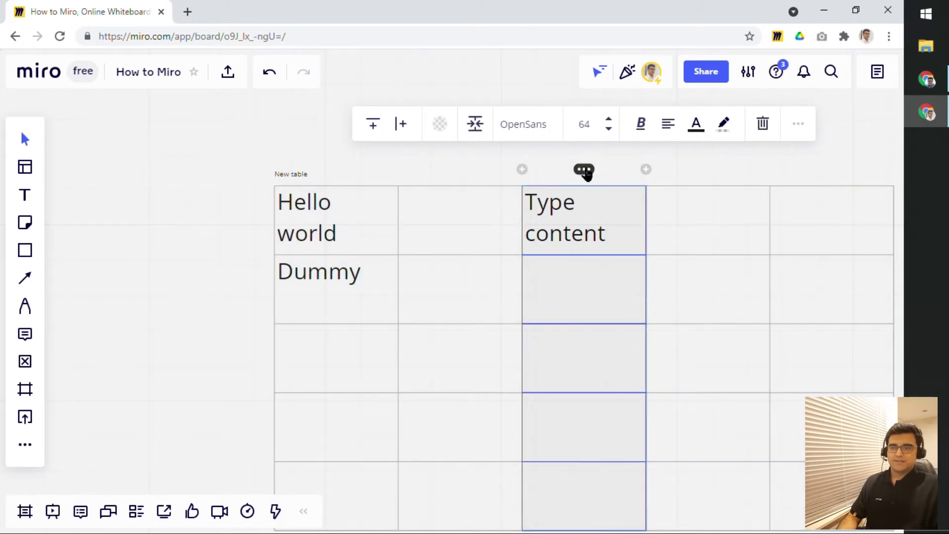
drag(587, 171, 473, 164)
click(204, 227)
Drag the Hello world row below the Dummy row so Dummy is on top.
drag(205, 206, 207, 169)
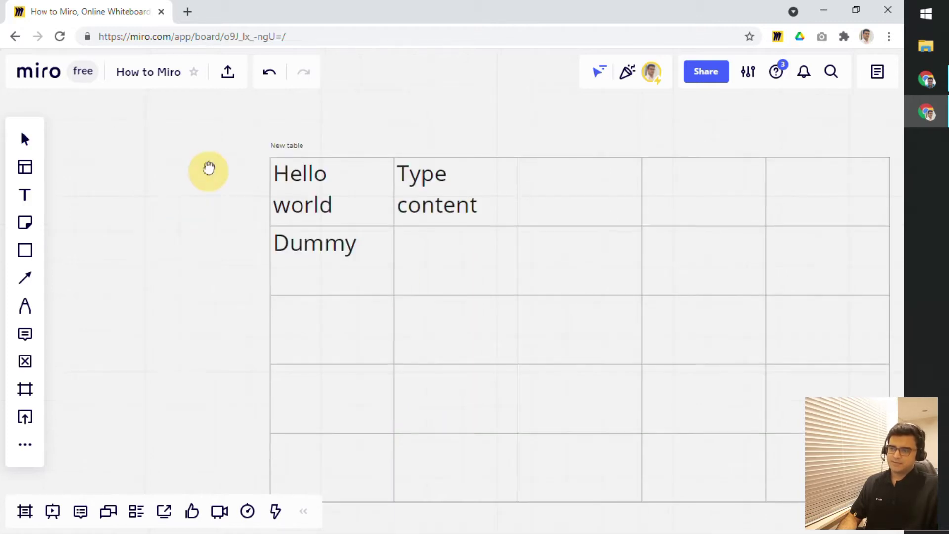
click(255, 255)
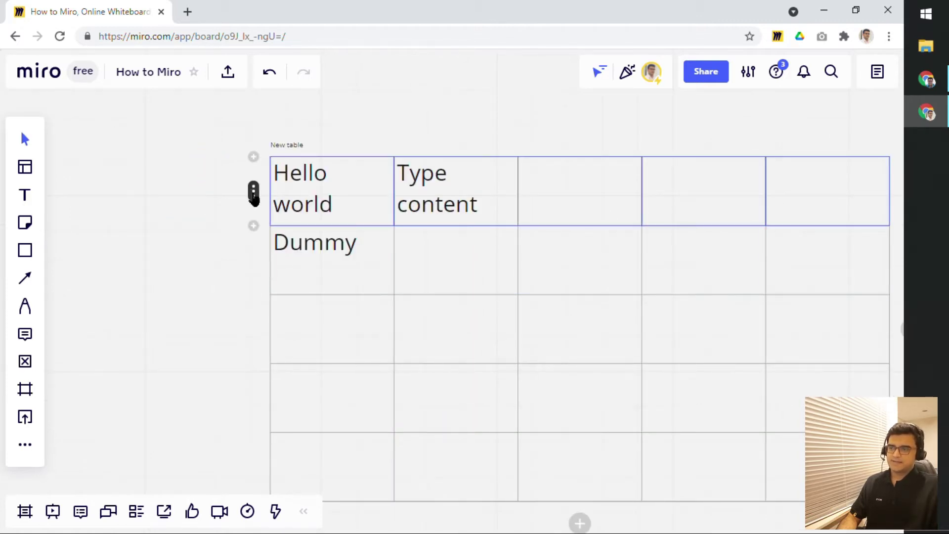
click(253, 191)
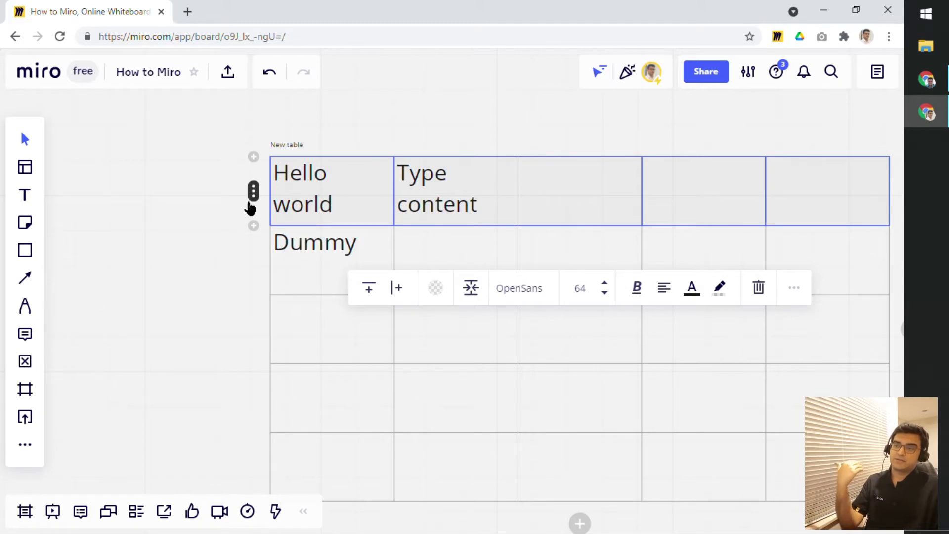
drag(252, 191, 252, 324)
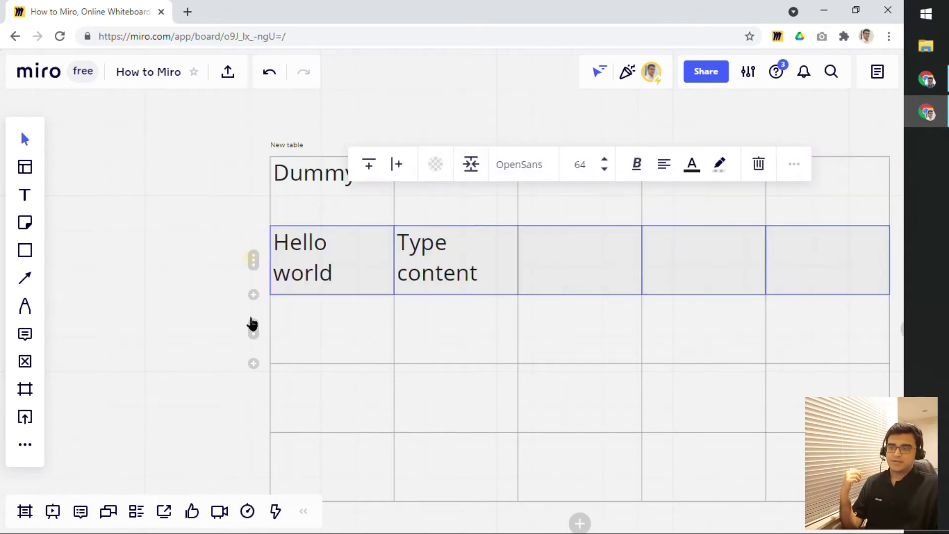
click(219, 302)
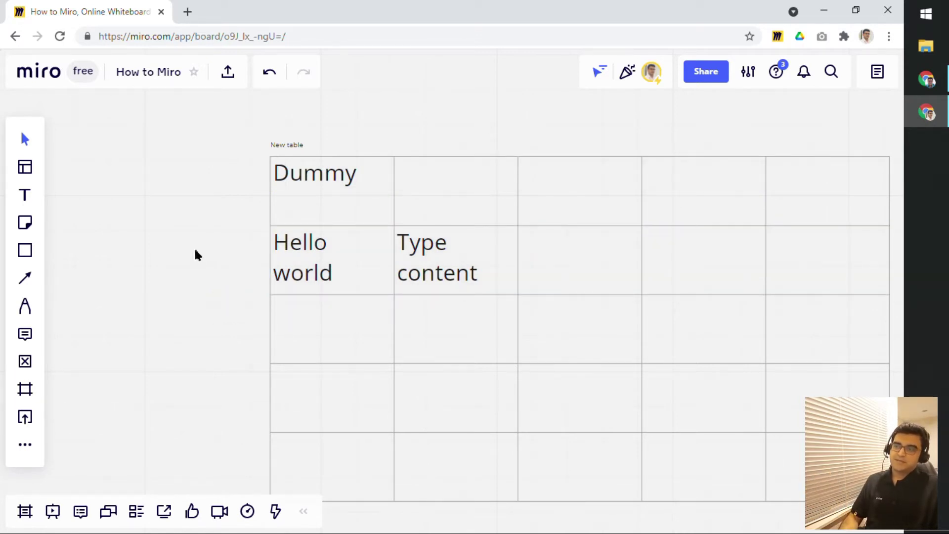
Paste a copy of the Hello world / Type content row into the fourth row.
drag(195, 250, 169, 214)
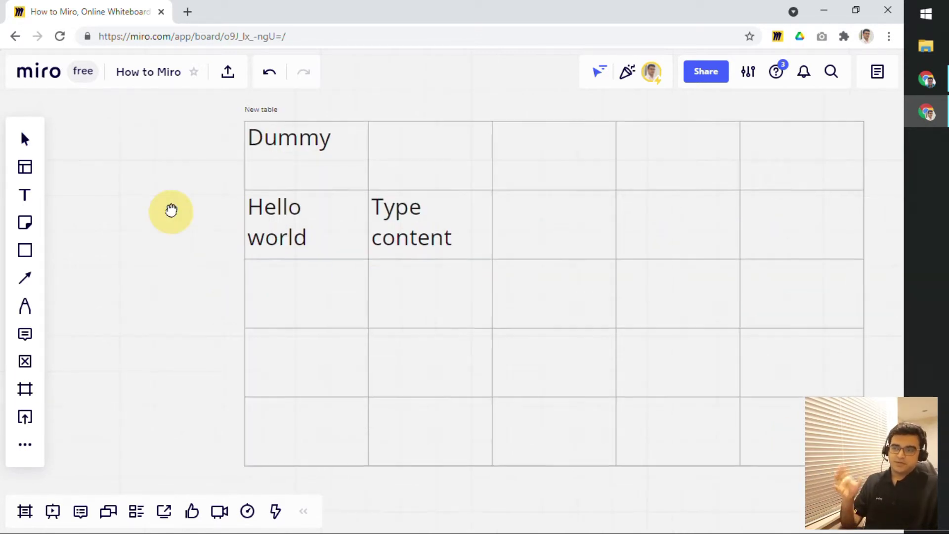
click(251, 204)
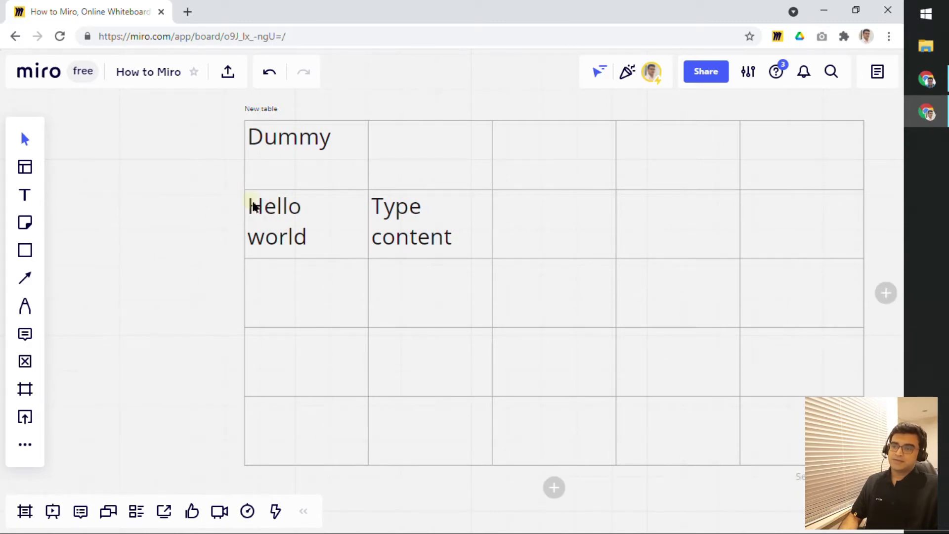
drag(252, 205, 167, 200)
click(144, 217)
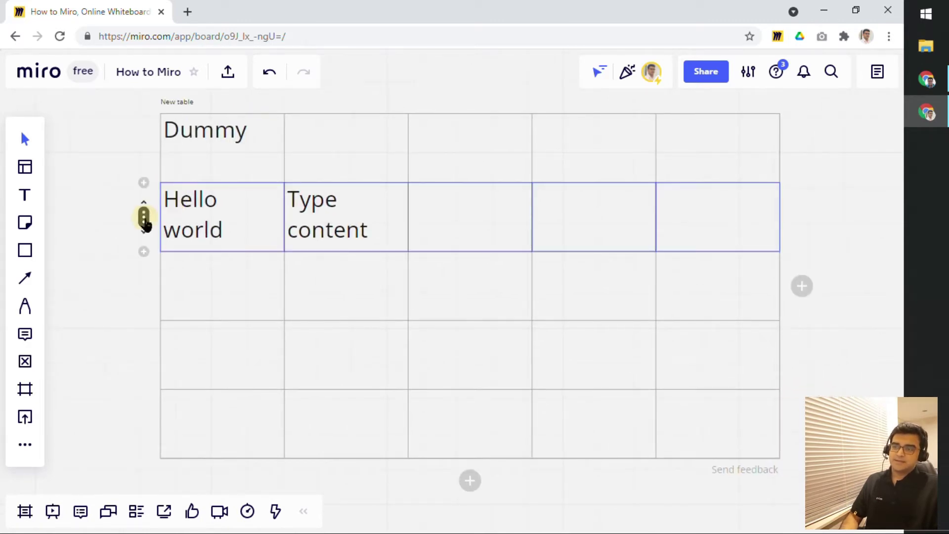
click(174, 351)
text(Hello world	Type content)
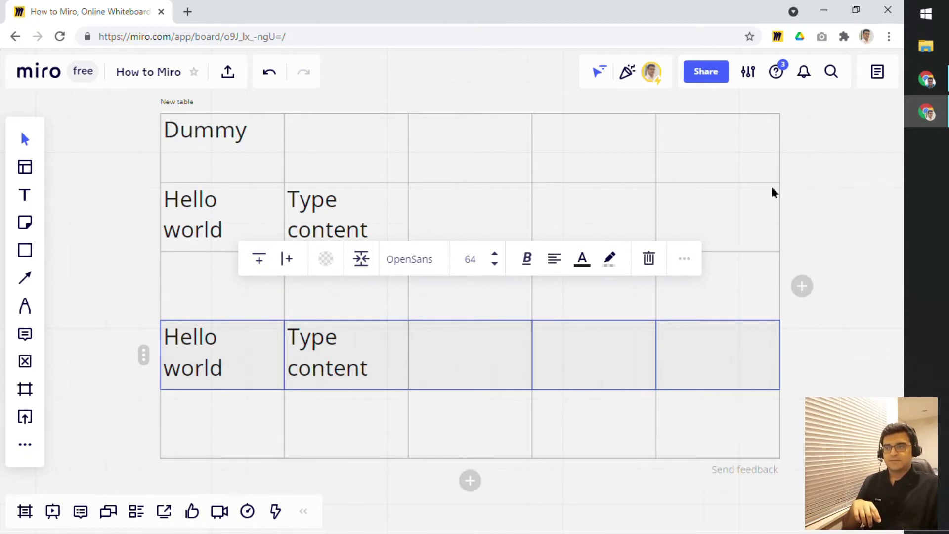
Add the saved yellow phone image from Upload > Saved files and shrink it beside the table.
click(25, 416)
click(123, 366)
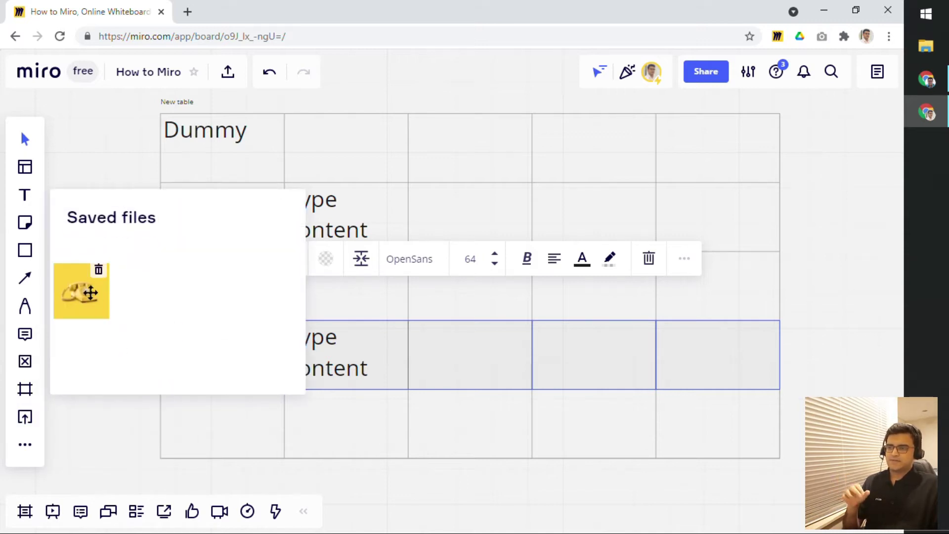
click(81, 296)
scroll(369, 334, down, 2)
drag(369, 334, 745, 285)
drag(828, 330, 780, 281)
click(749, 329)
scroll(517, 244, up, 2)
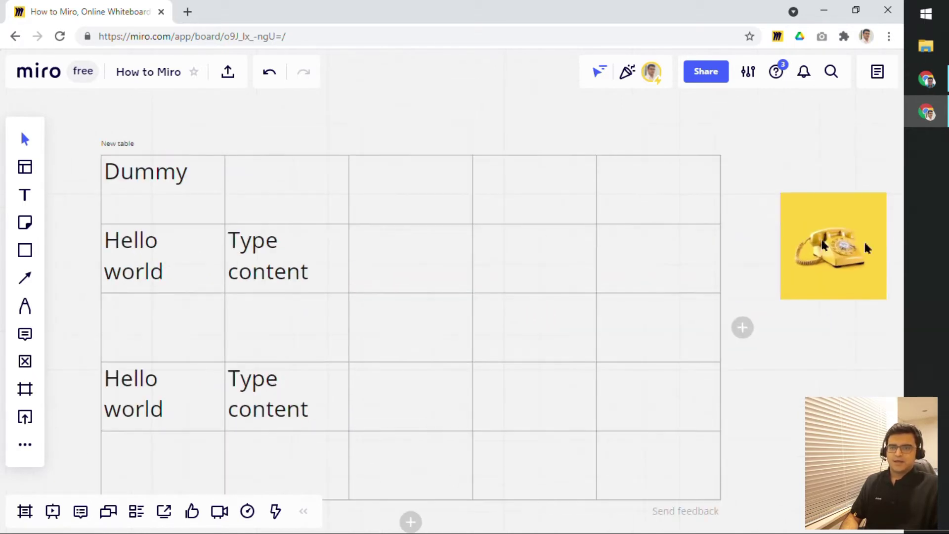
Fit the phone image into the Hello world row's fourth-column cell, then shift the table up-right.
click(856, 244)
drag(863, 280, 543, 248)
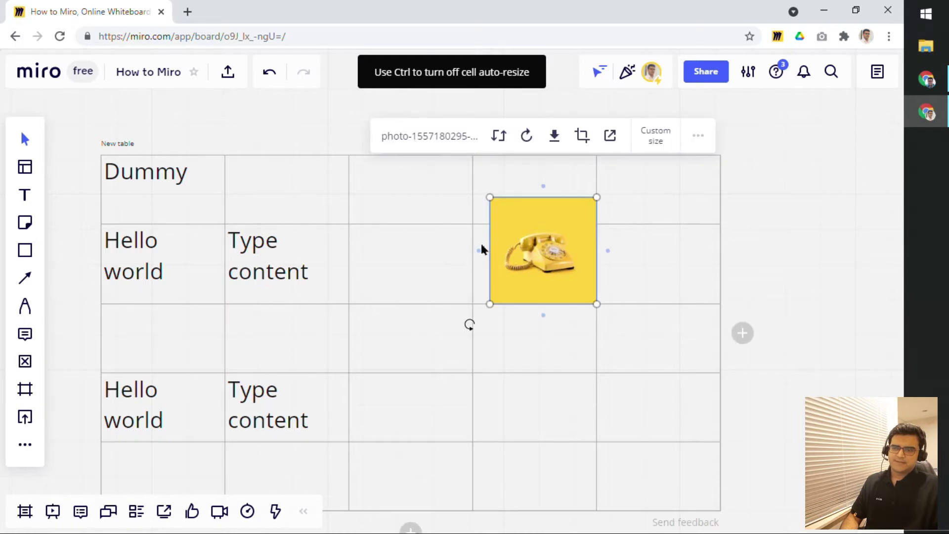
drag(596, 197, 572, 243)
mouse_move(502, 273)
mouse_down()
mouse_move(520, 266)
mouse_move(505, 274)
mouse_up()
click(741, 291)
scroll(739, 288, down, 3)
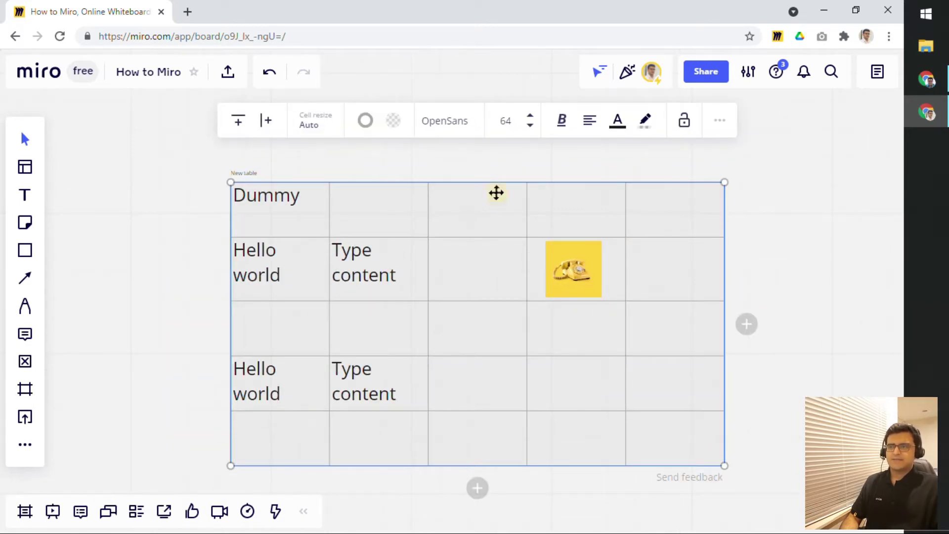
drag(487, 192, 463, 191)
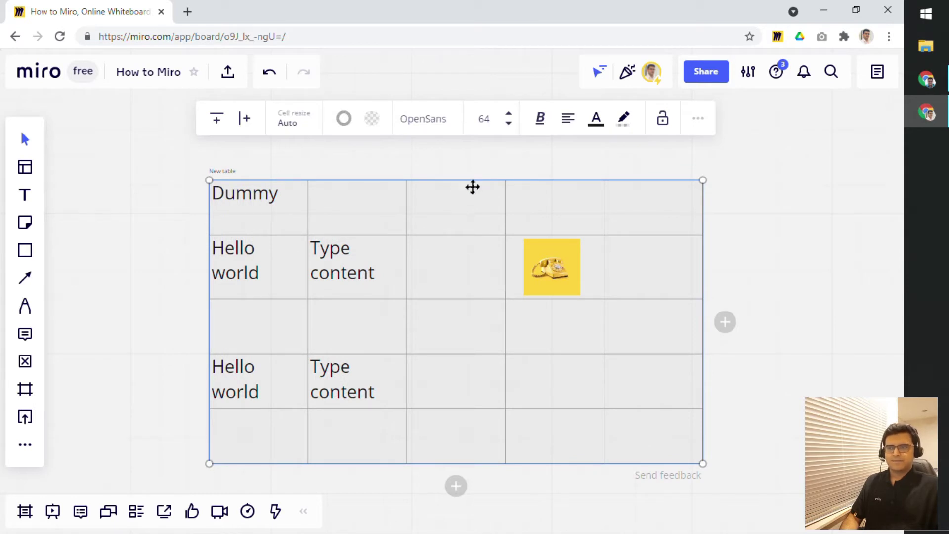
Fill all table cells with translucent salmon red, leaving cell resizing on Auto.
click(781, 207)
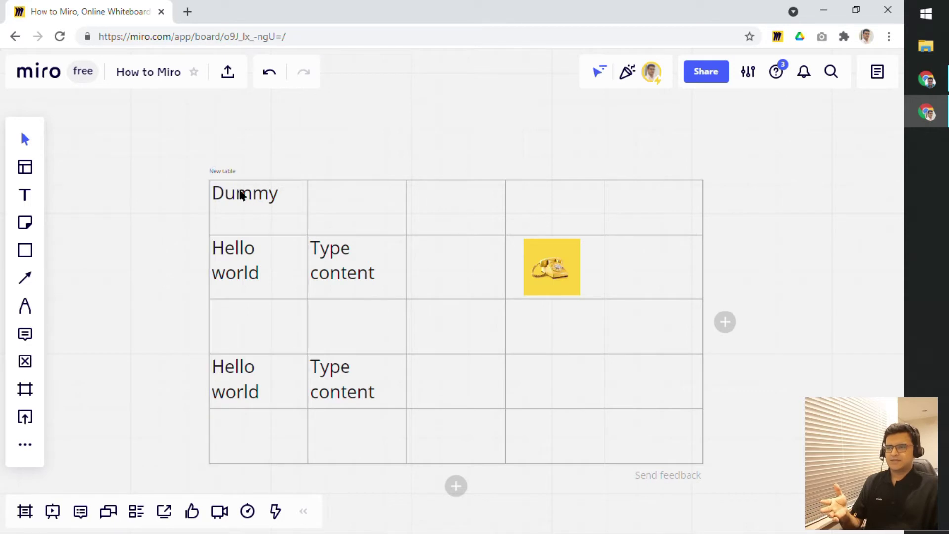
click(437, 185)
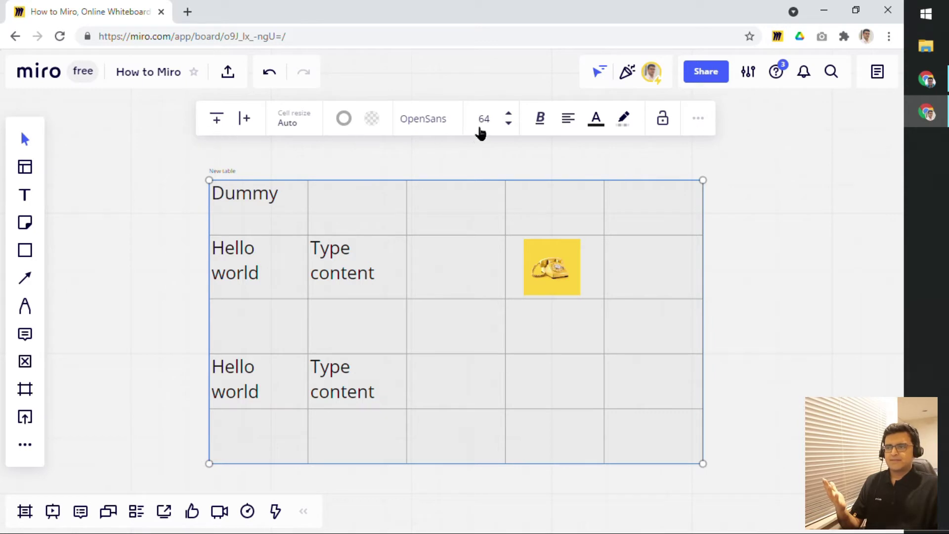
click(371, 119)
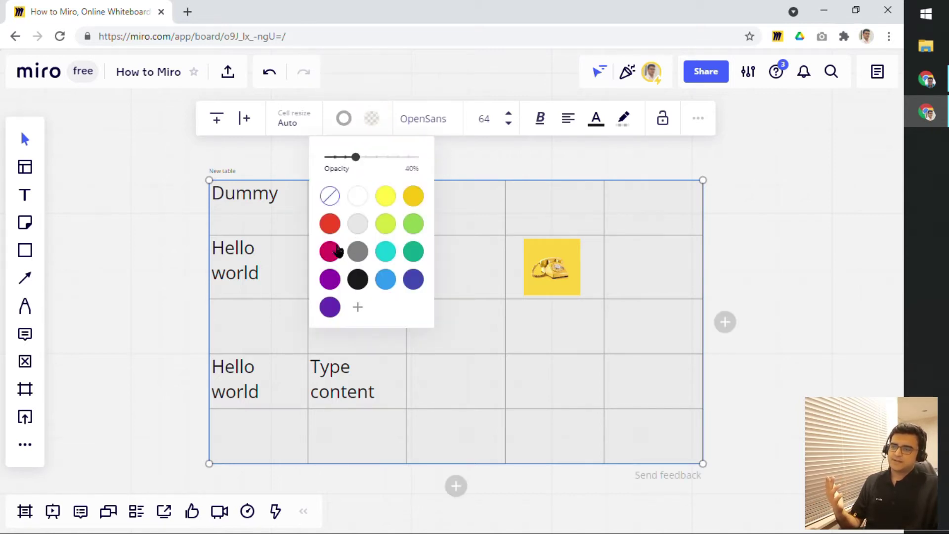
click(329, 224)
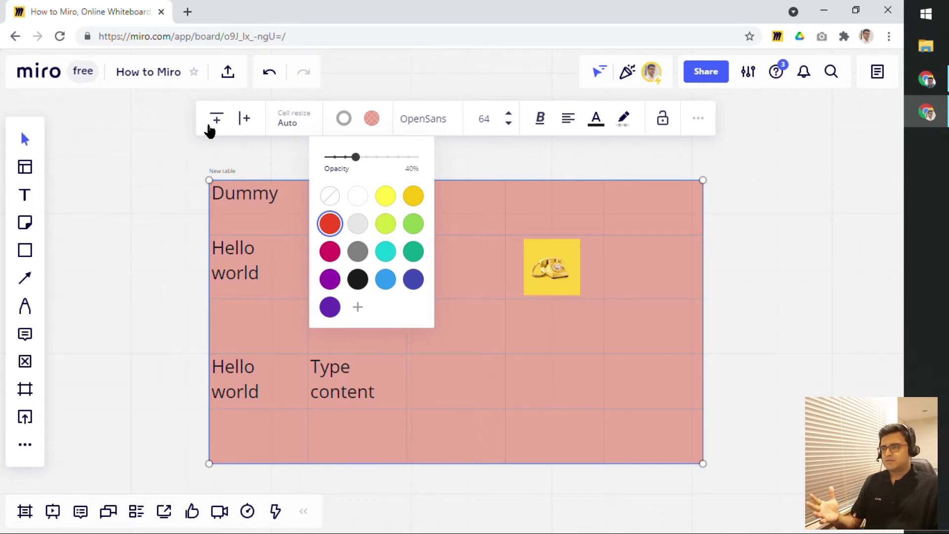
click(292, 122)
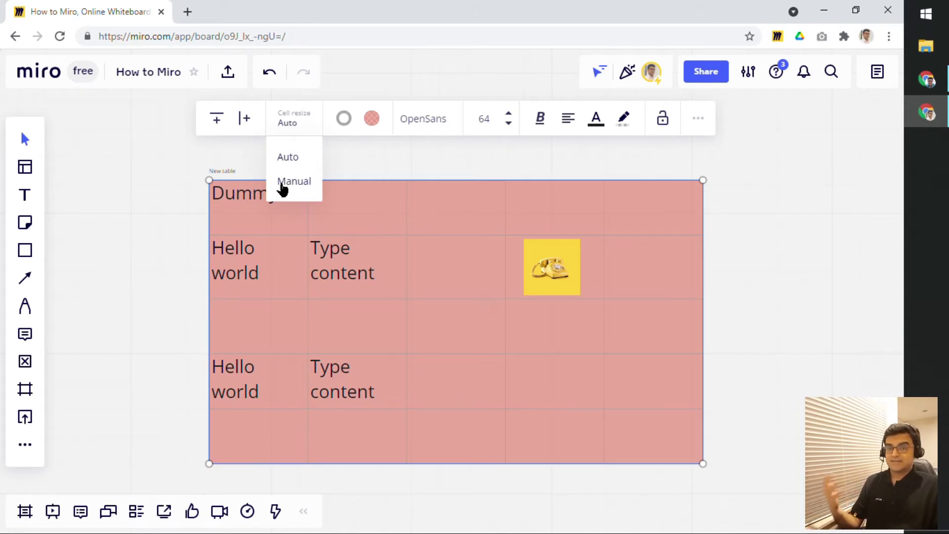
click(288, 127)
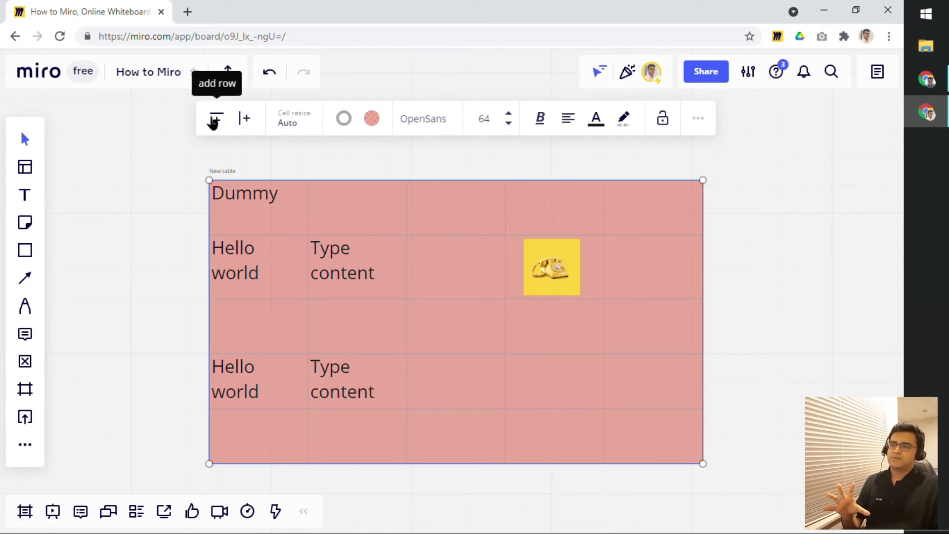
Fill the table's first column (Dummy and both Hello world cells) light green, then try merging it.
click(258, 163)
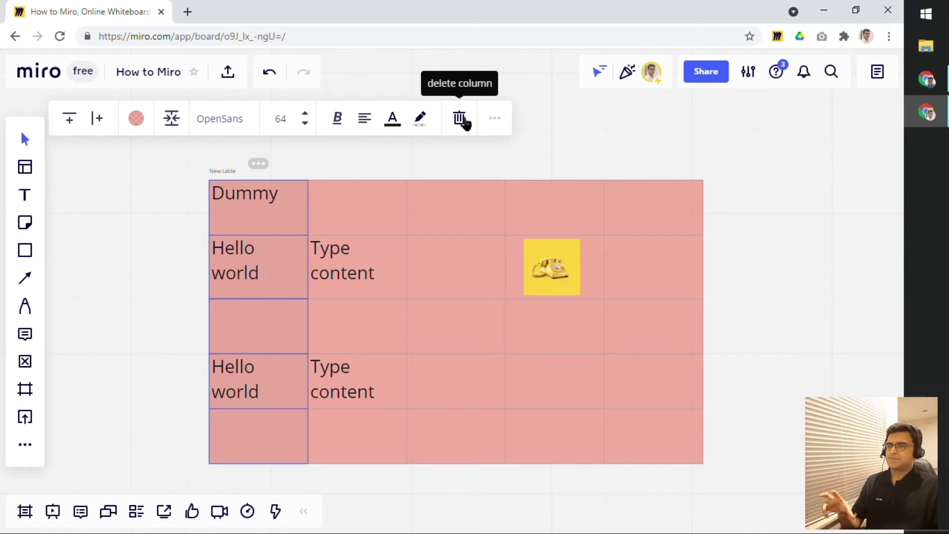
click(137, 119)
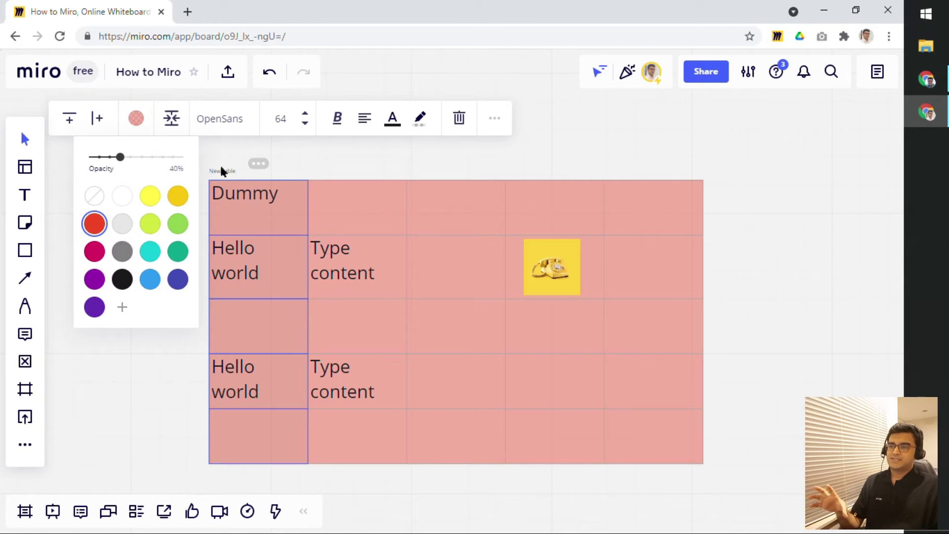
click(177, 223)
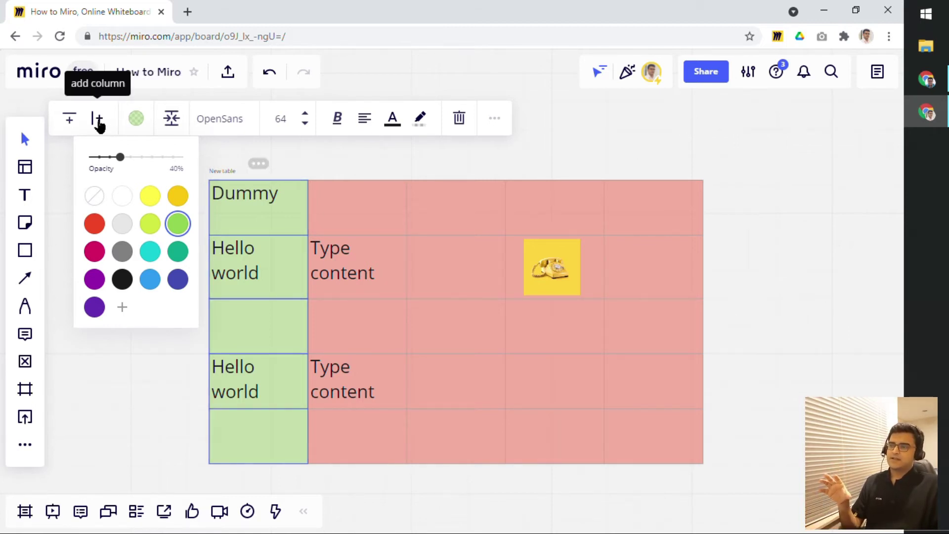
click(135, 118)
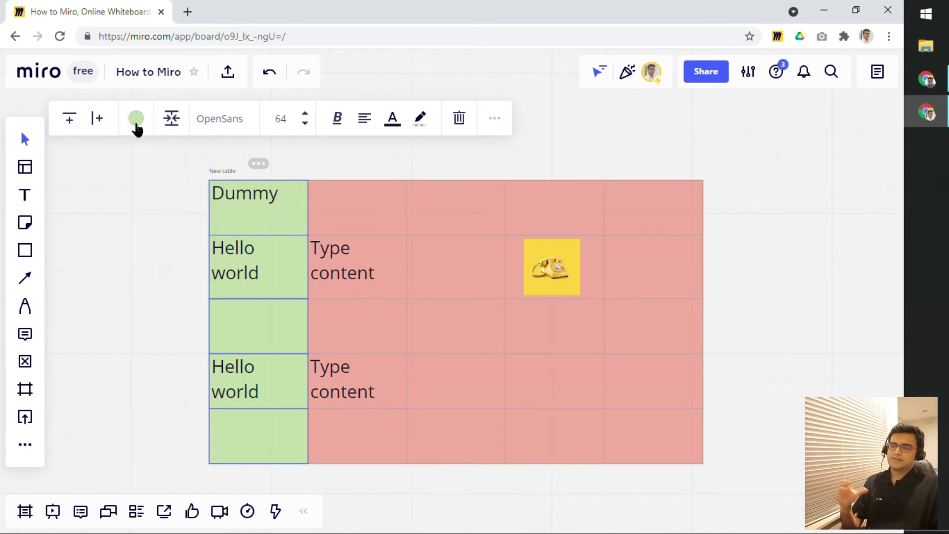
click(172, 121)
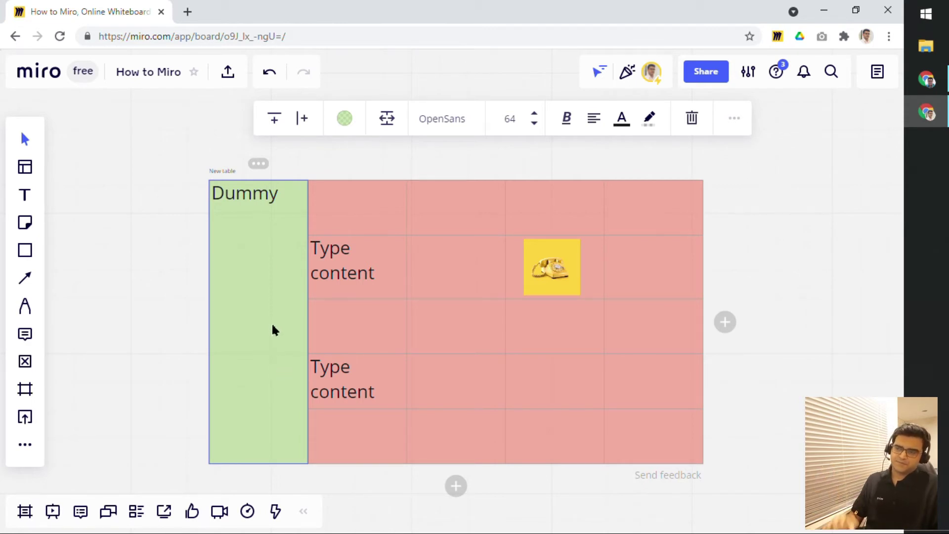
click(164, 218)
Undo the column merge and merge the first Type content cell with its blank right neighbour.
key(ctrl+z)
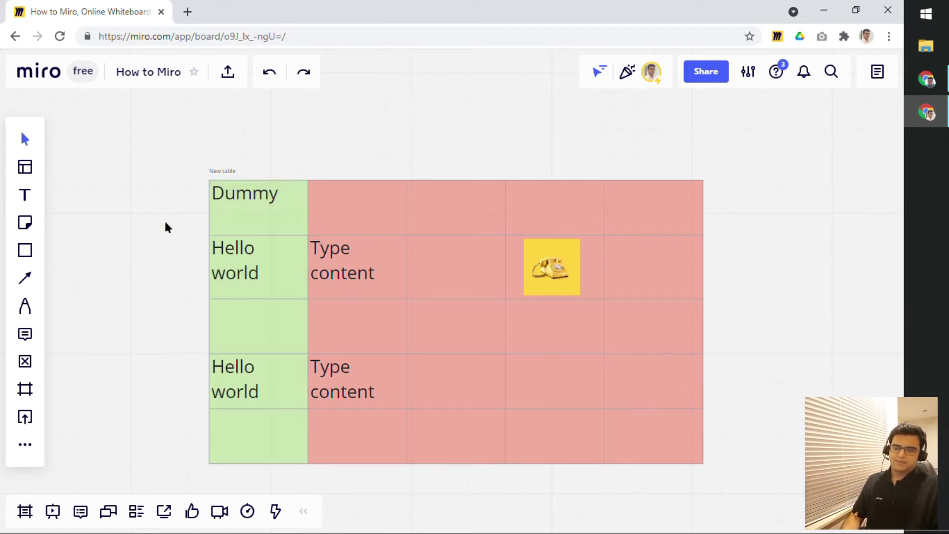
click(322, 251)
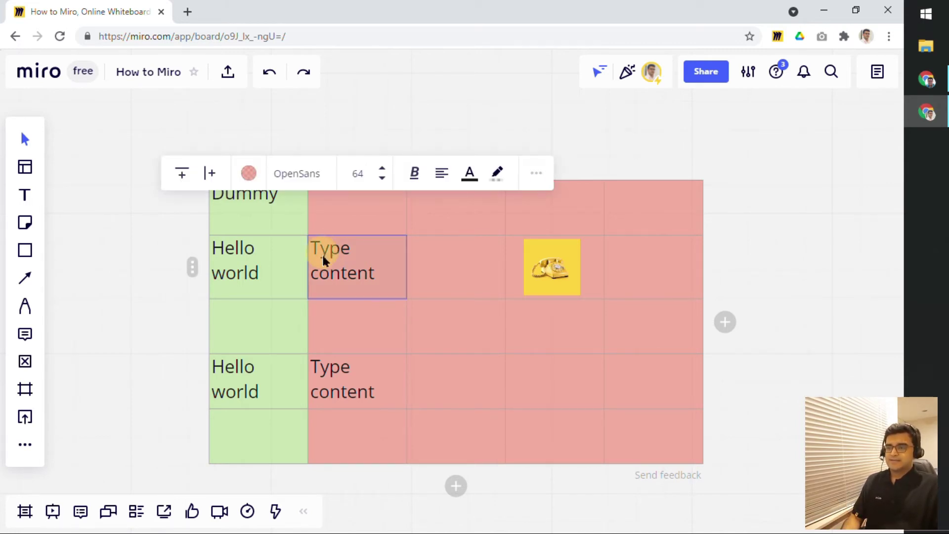
click(424, 269)
drag(327, 250, 360, 250)
click(402, 262)
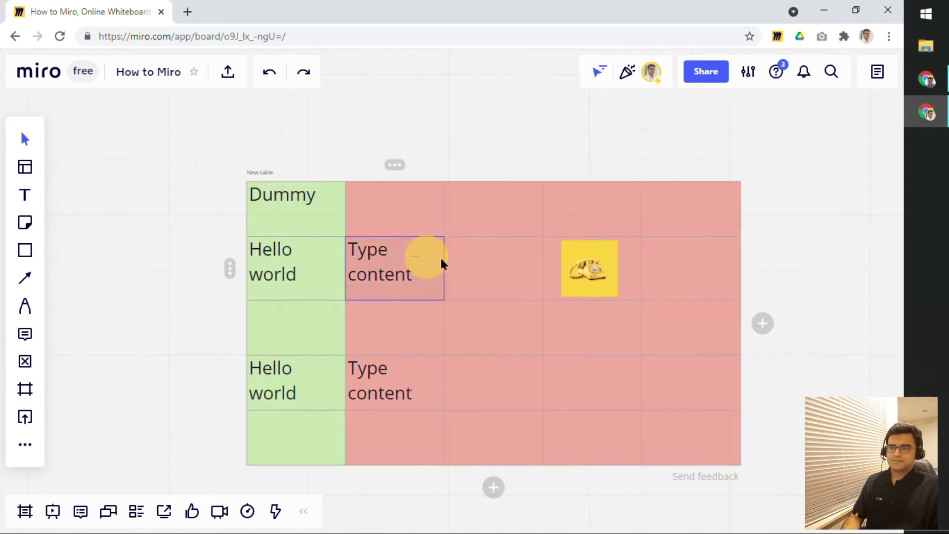
drag(449, 256, 480, 288)
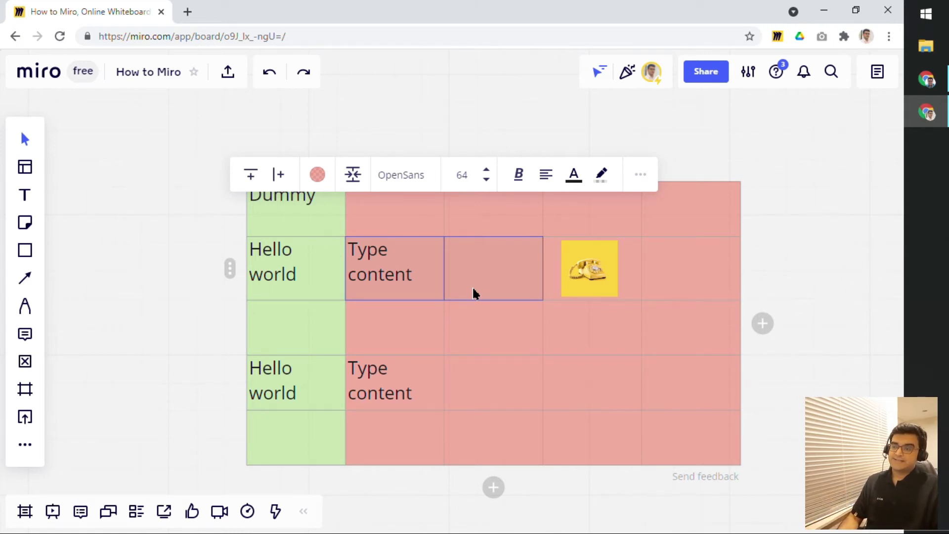
click(350, 176)
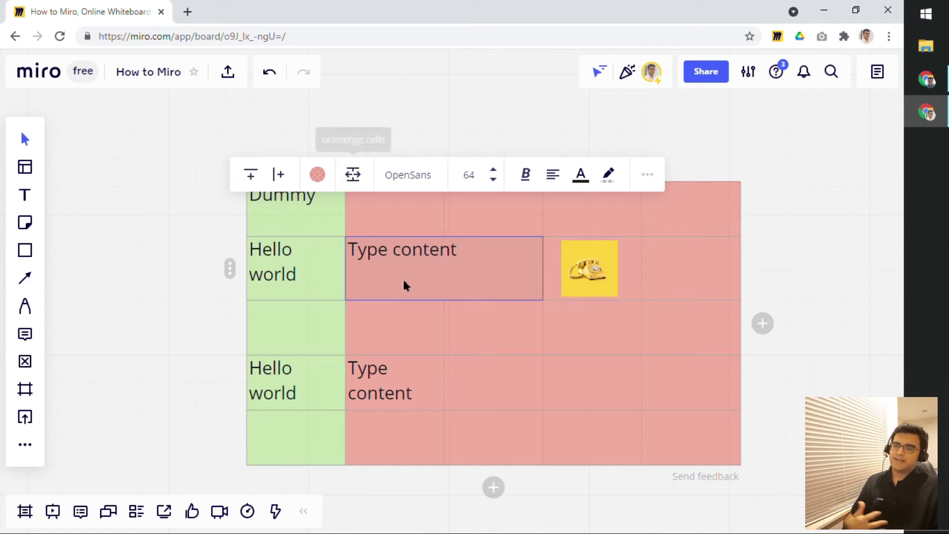
scroll(482, 287, up, 2)
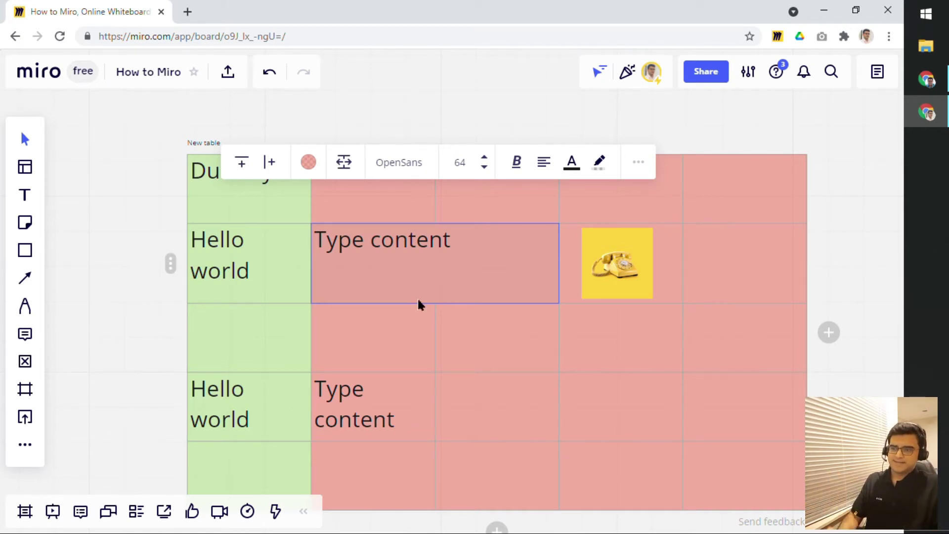
Set the merged Type content cell's alignment to center horizontally and middle vertically.
scroll(464, 274, up, 2)
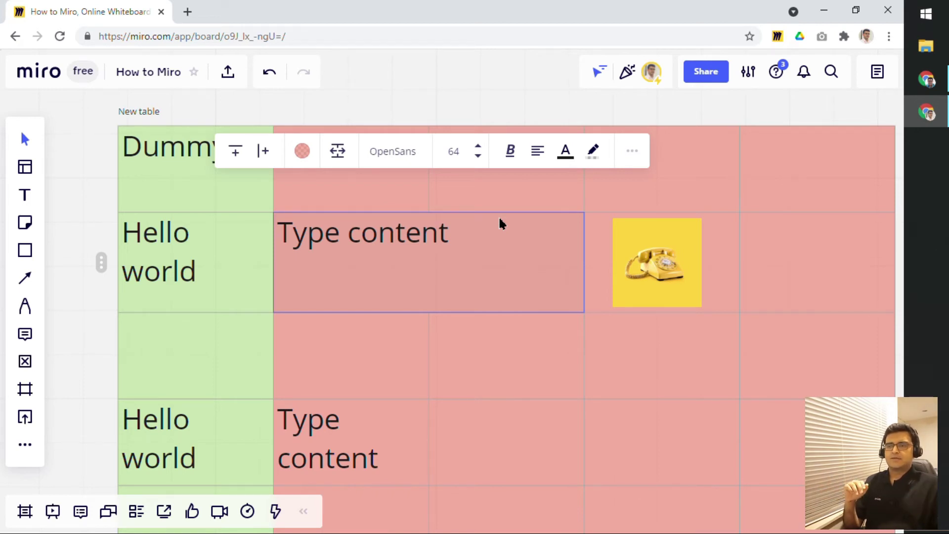
click(542, 158)
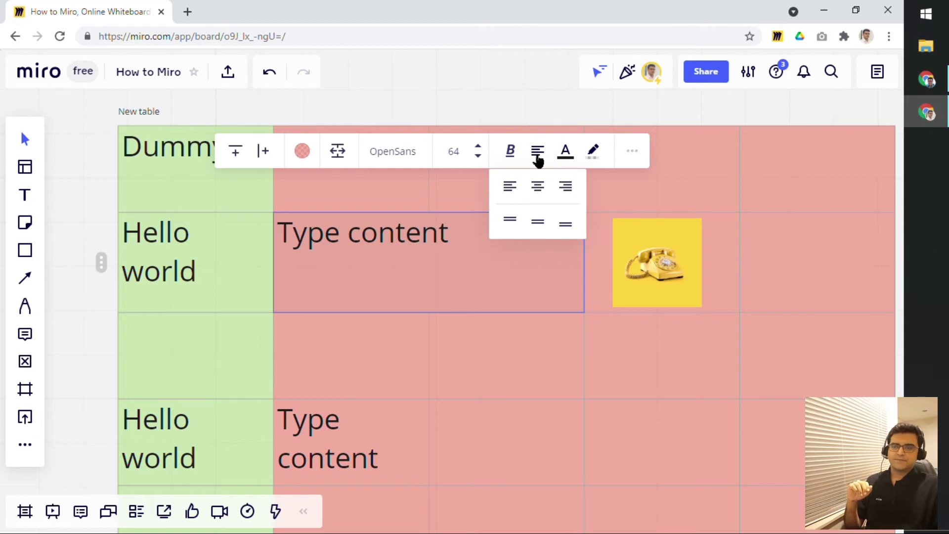
click(538, 187)
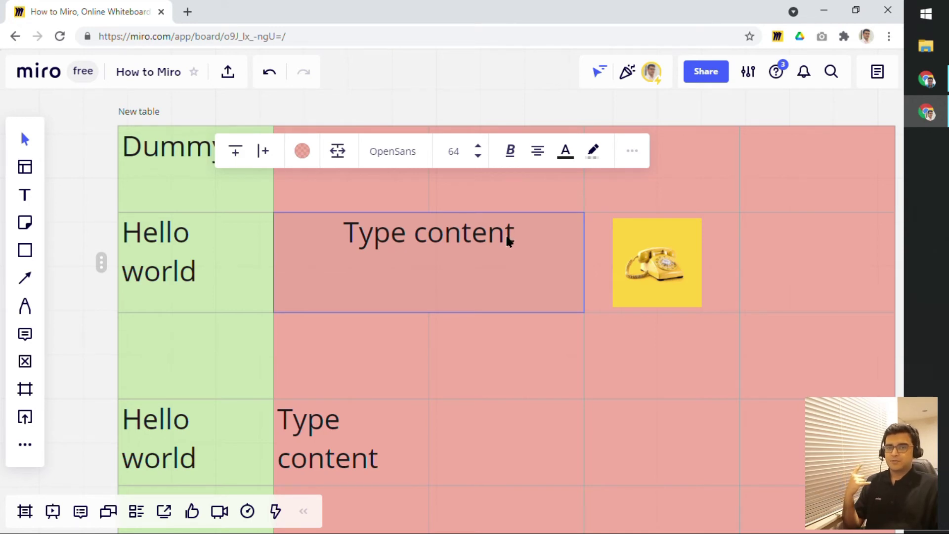
click(539, 155)
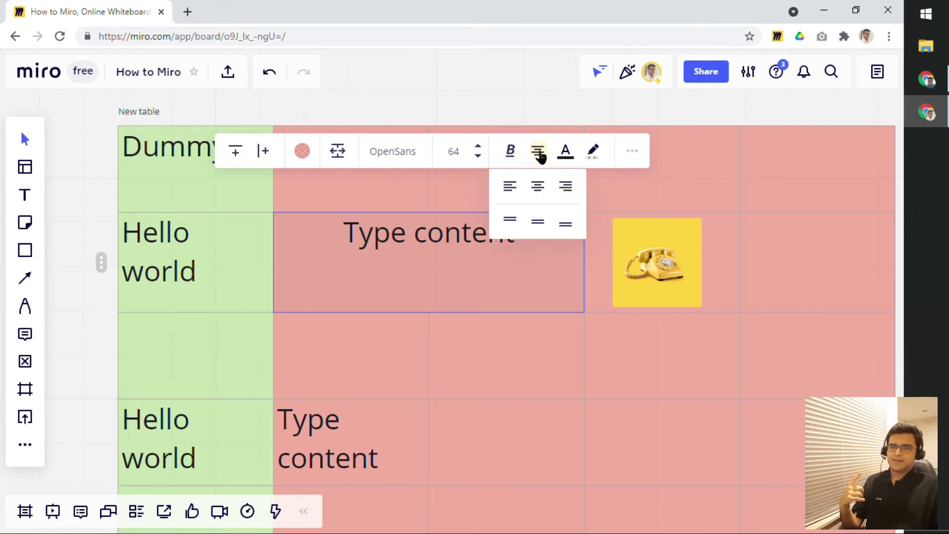
click(539, 226)
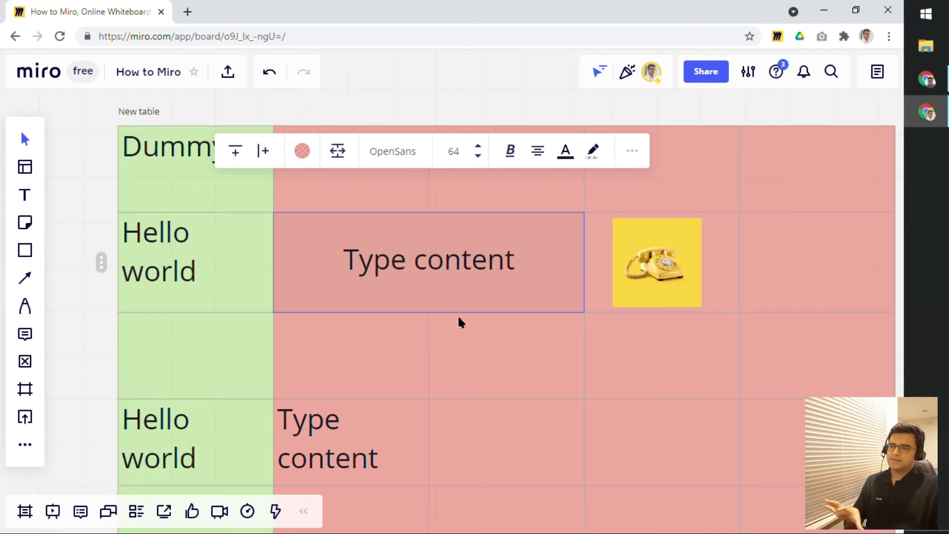
Centre the second-row Hello world cell horizontally and vertically.
scroll(465, 309, down, 2)
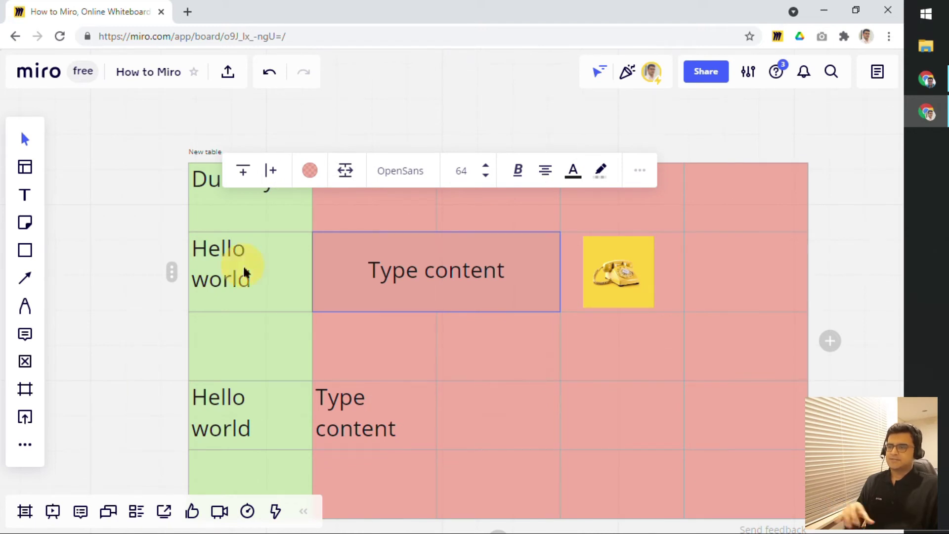
click(248, 285)
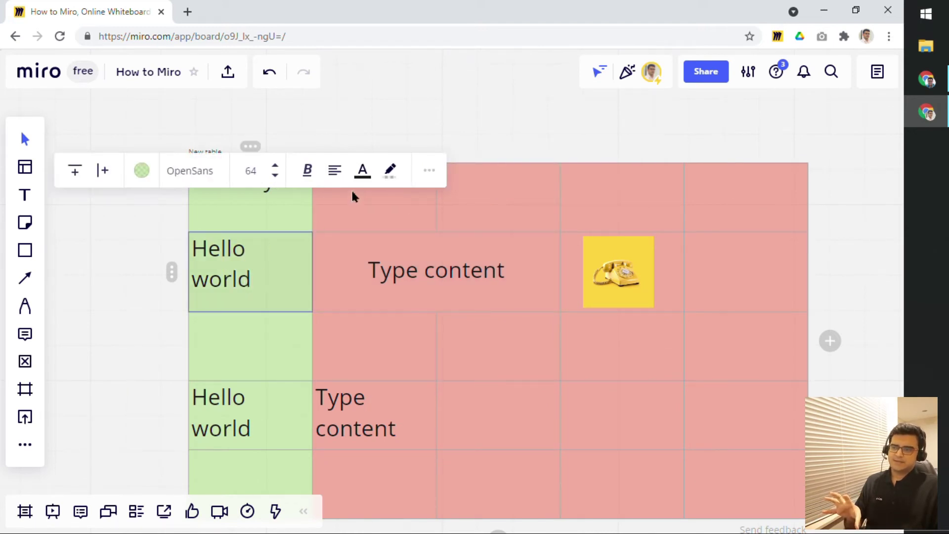
click(335, 172)
click(338, 205)
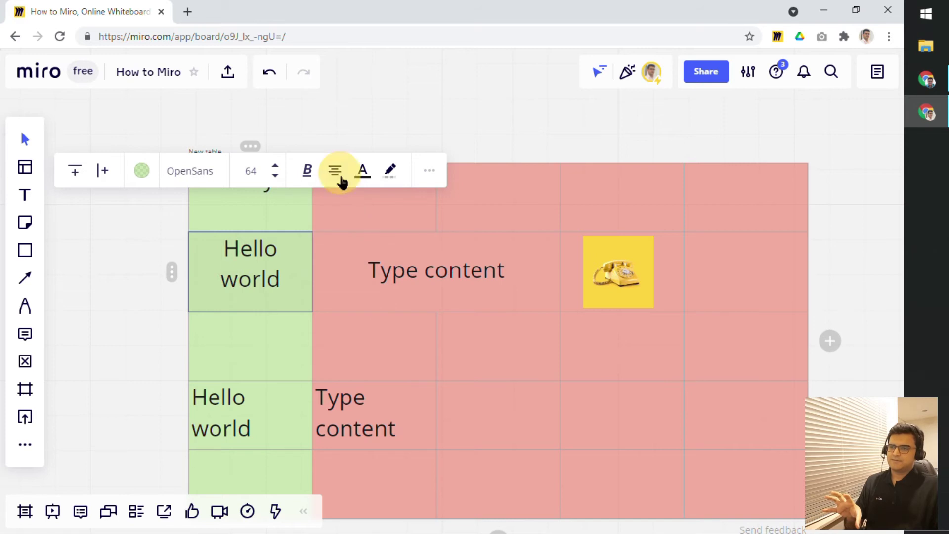
click(340, 173)
click(339, 242)
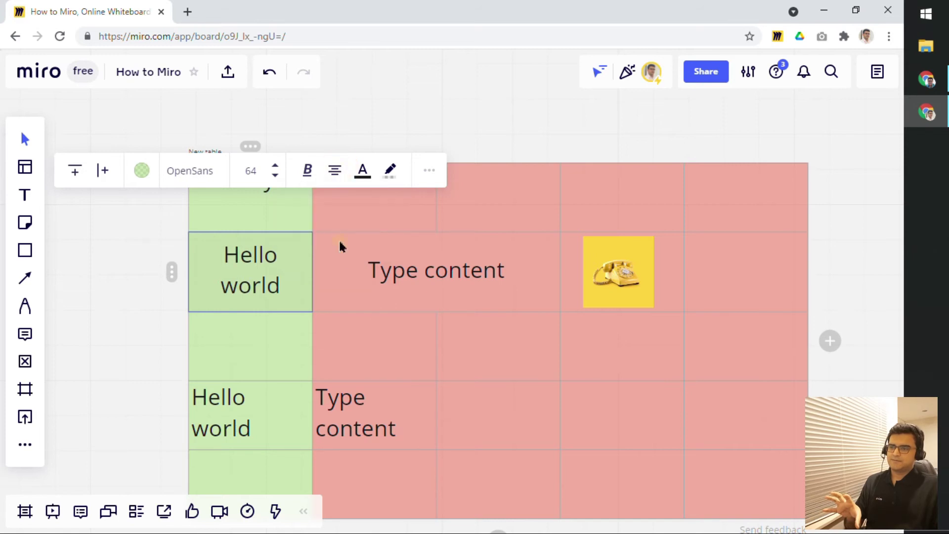
click(363, 343)
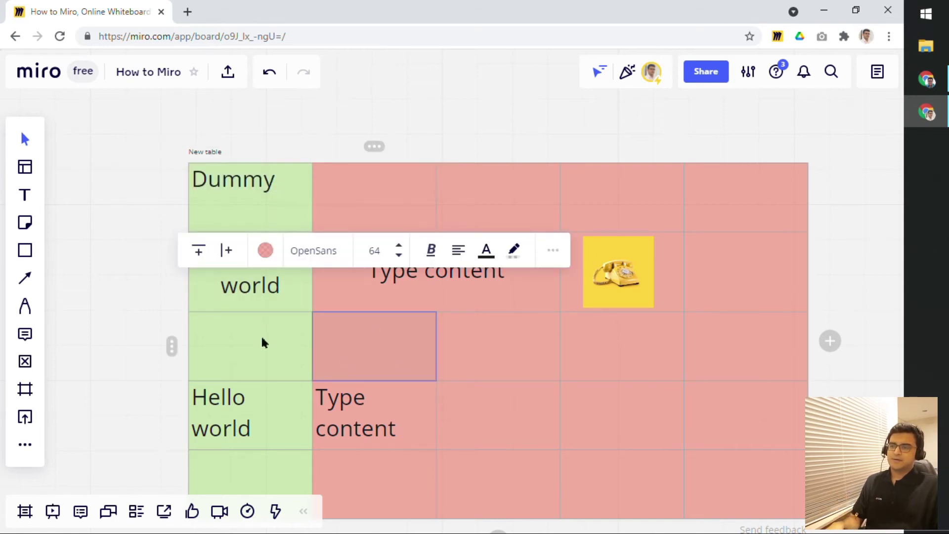
click(155, 293)
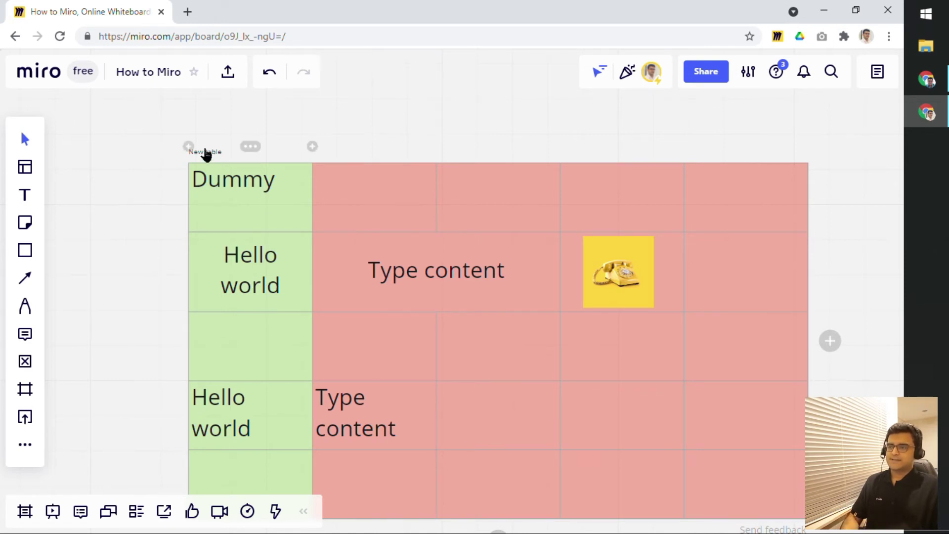
Select the whole five-by-five table and set all its text to center and middle alignment.
click(206, 160)
scroll(223, 190, down, 2)
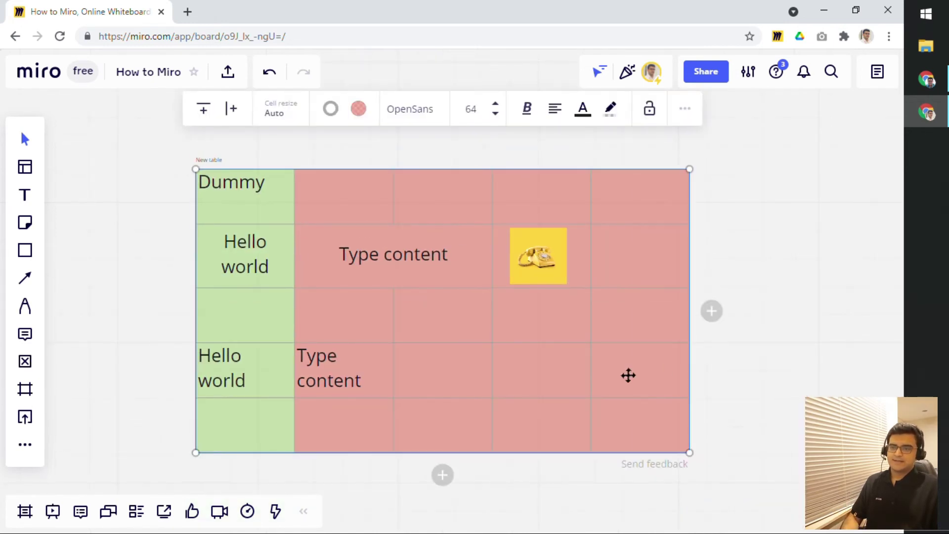
click(555, 108)
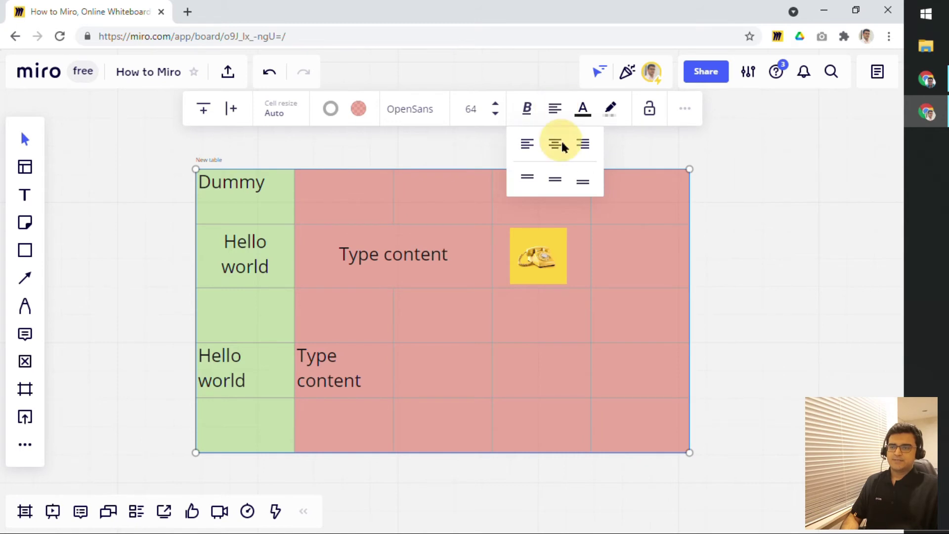
click(561, 142)
click(554, 114)
click(559, 178)
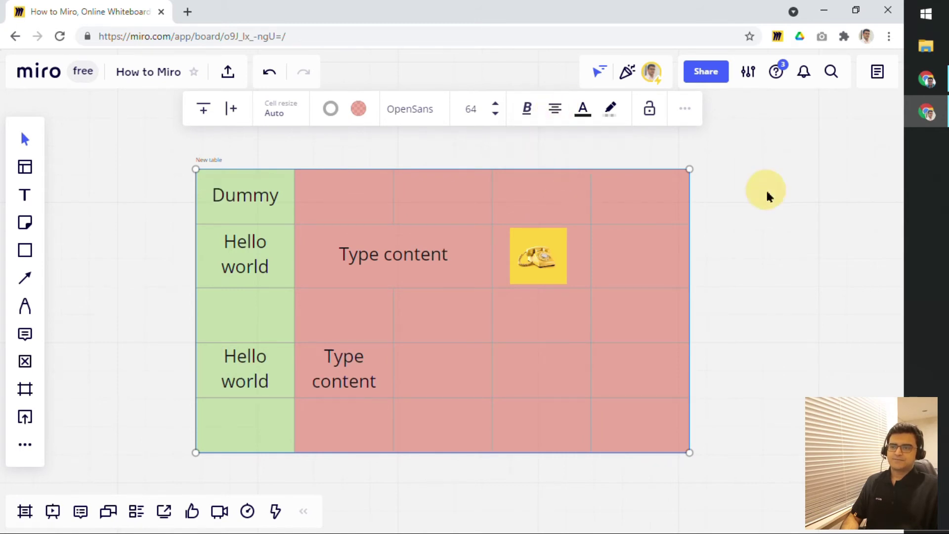
click(761, 197)
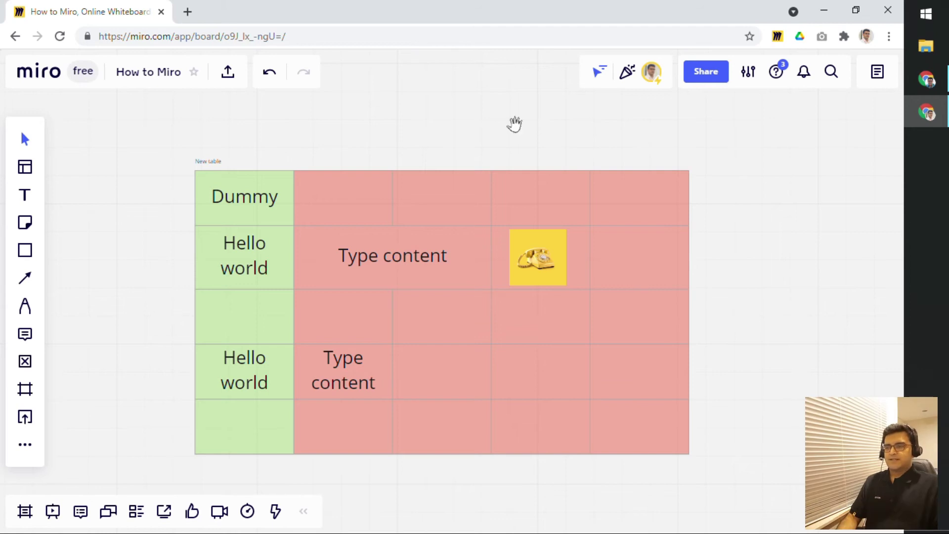
Pan and zoom until the Sample scorecard table with ID, Subjects, Total and Notes columns fills the view.
drag(516, 124, 470, 86)
scroll(297, 229, up, 1)
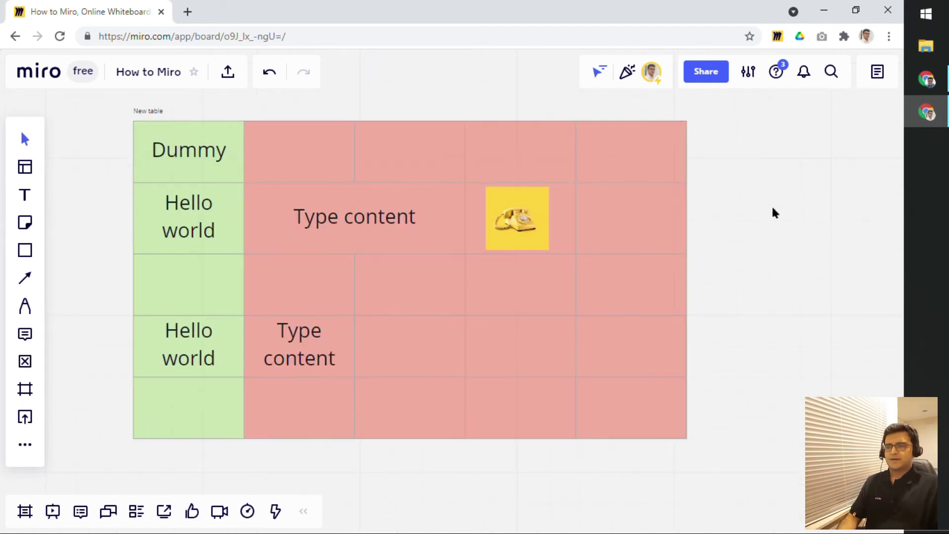
drag(773, 211, 775, 188)
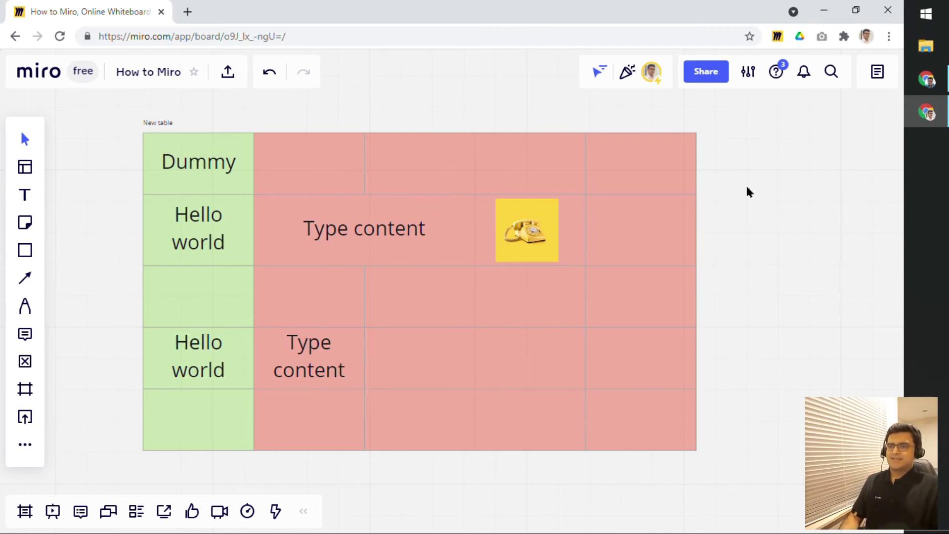
scroll(746, 196, down, 3)
drag(727, 156, 701, 335)
scroll(520, 306, up, 3)
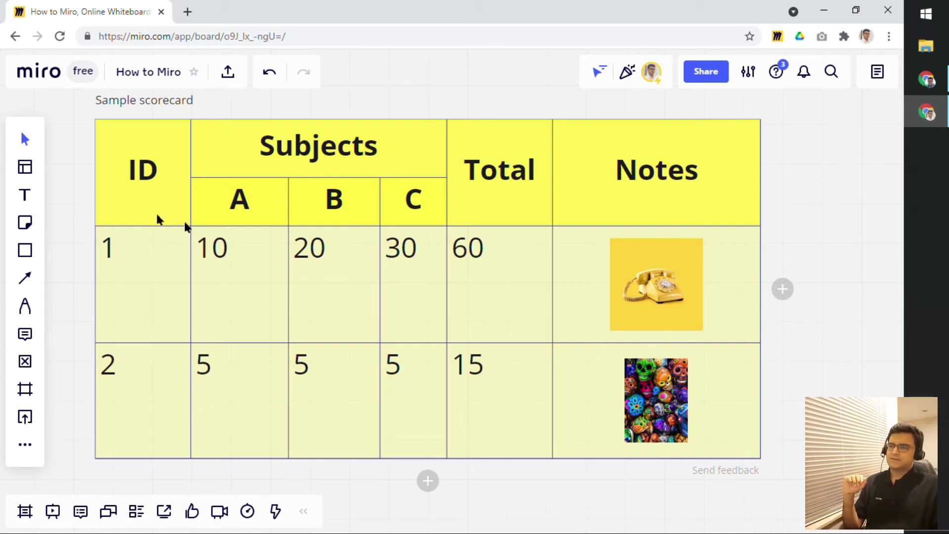
click(102, 175)
click(78, 149)
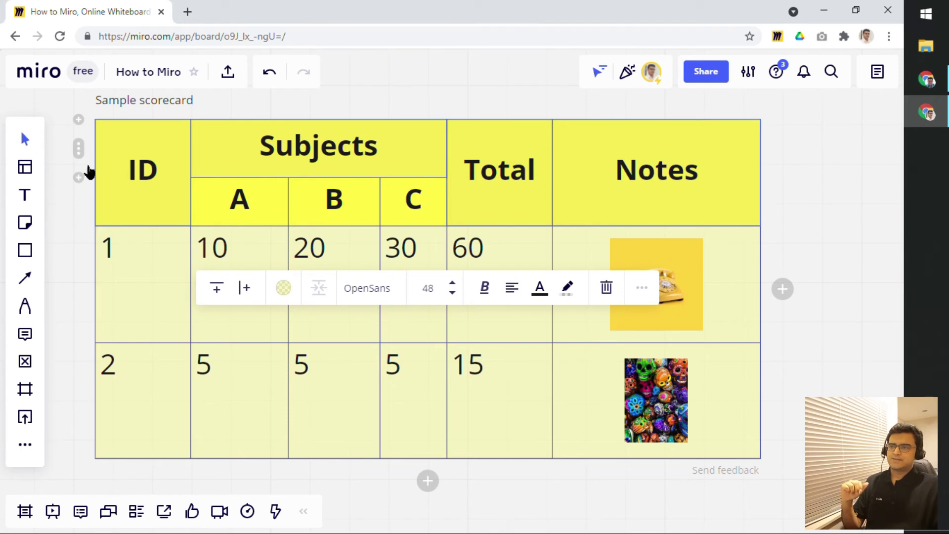
click(80, 151)
click(80, 151)
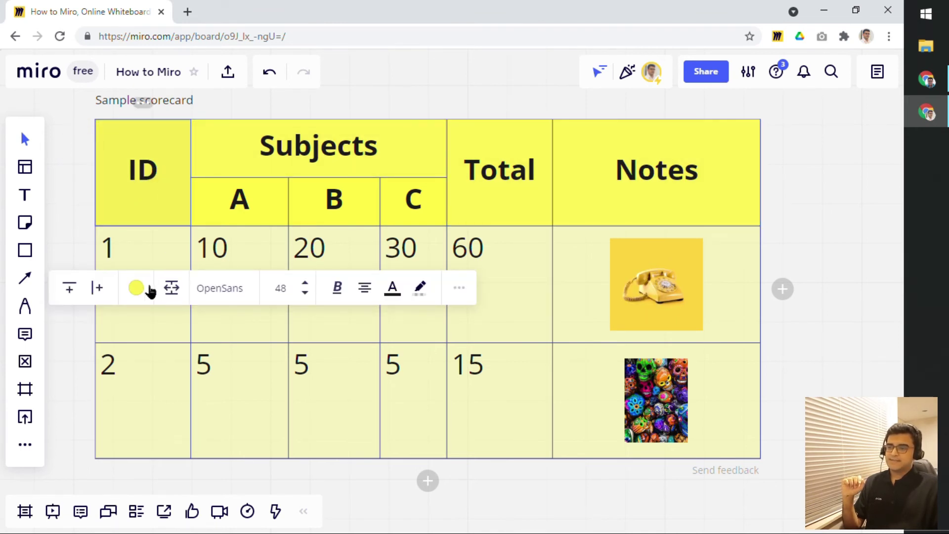
click(139, 291)
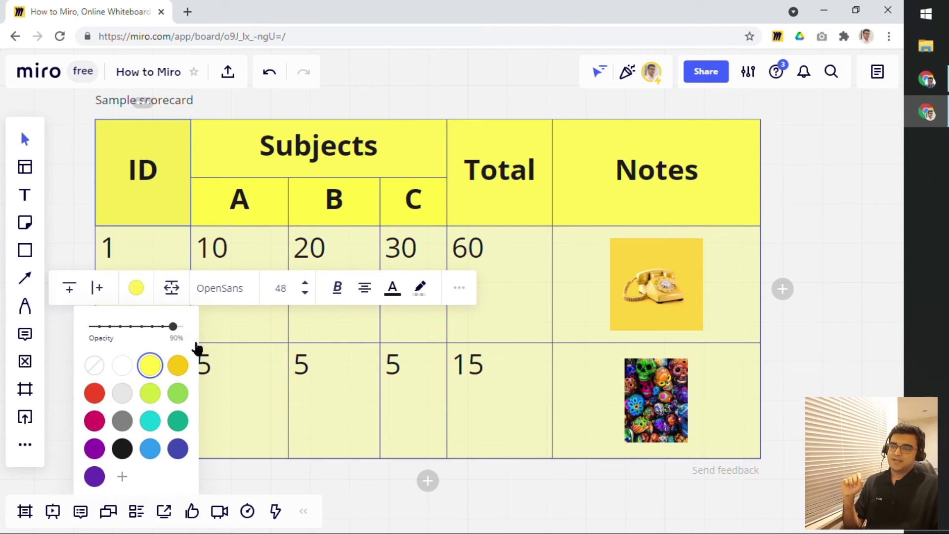
click(228, 340)
click(148, 314)
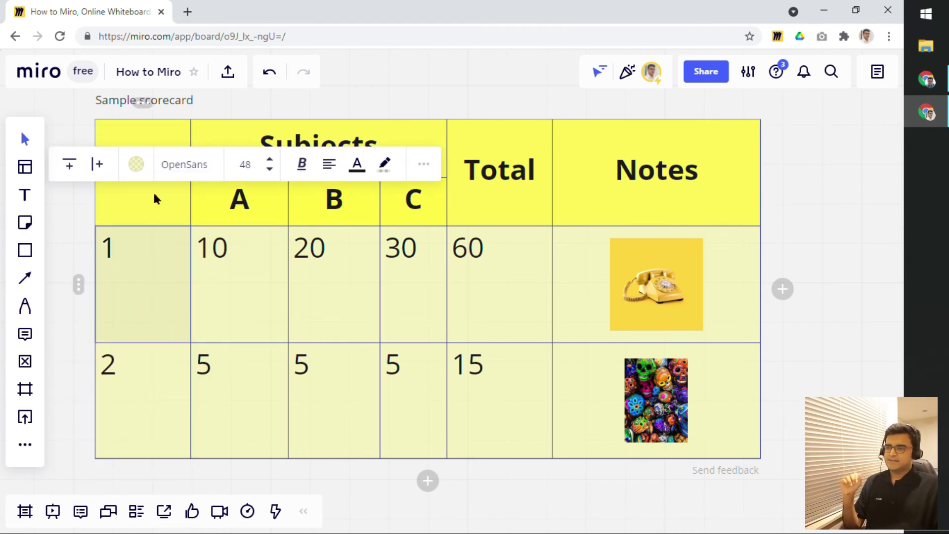
click(137, 164)
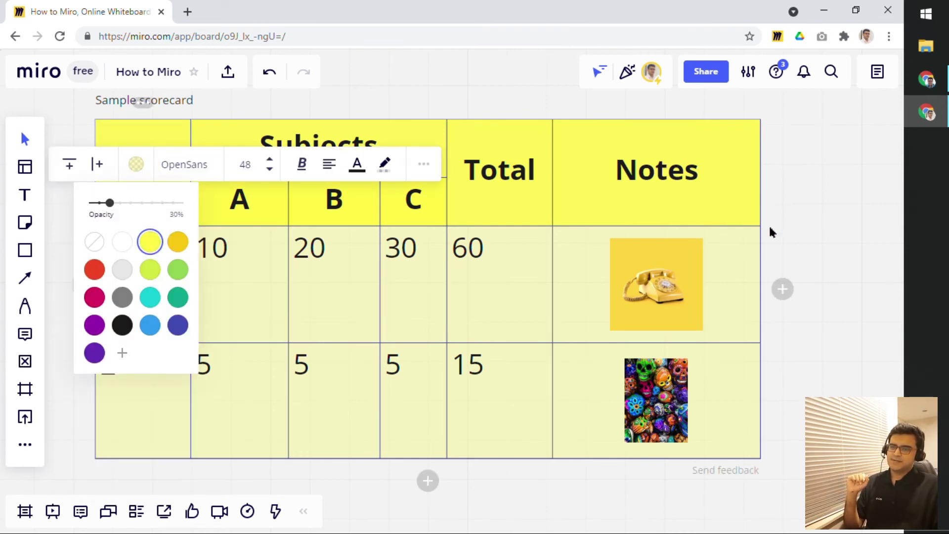
click(796, 220)
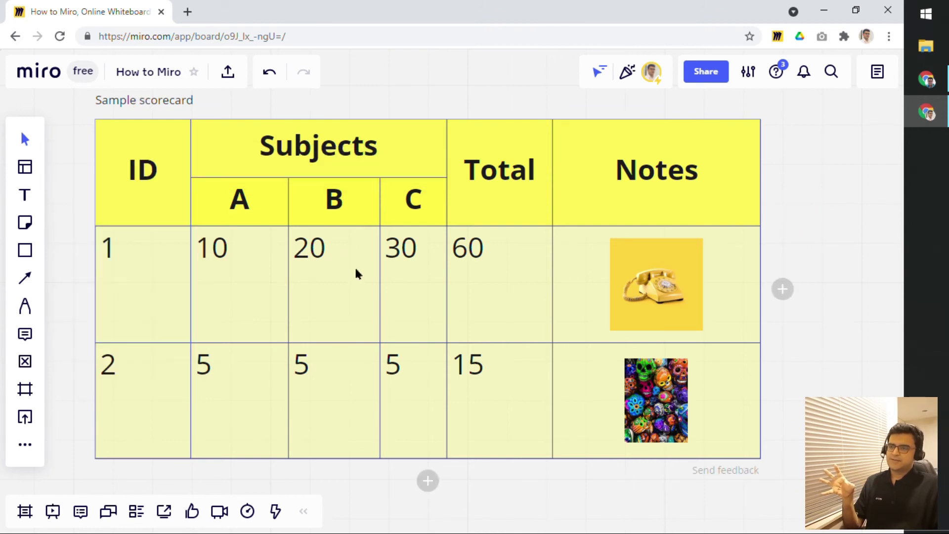
click(141, 166)
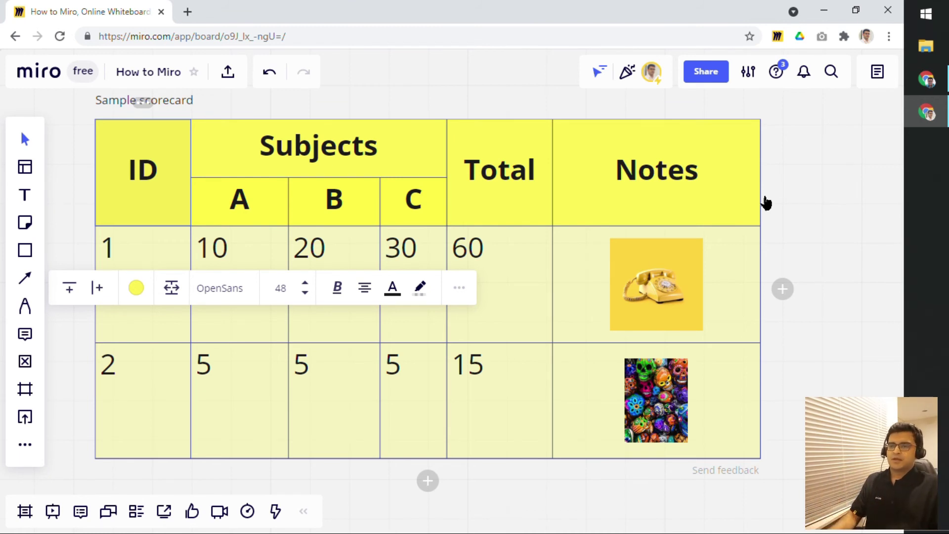
click(826, 195)
drag(847, 258, 832, 248)
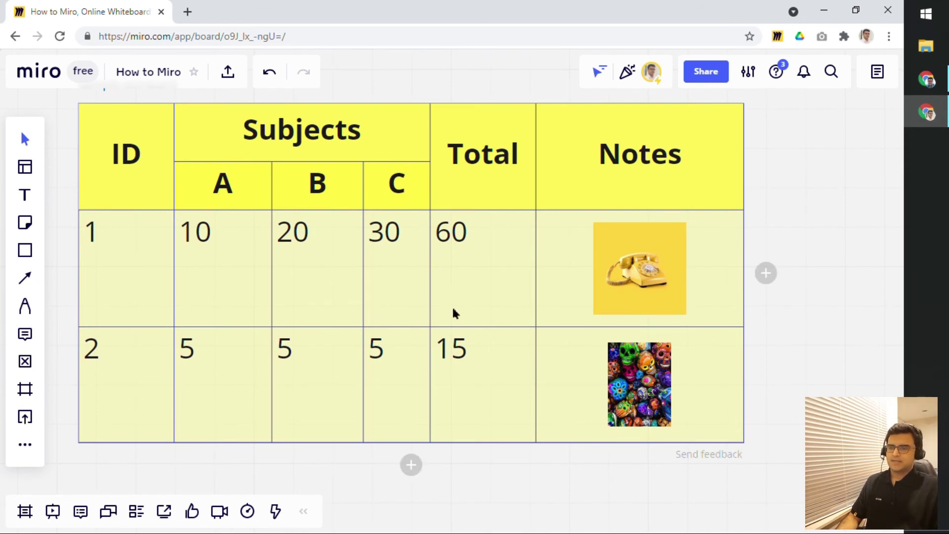
scroll(611, 298, down, 2)
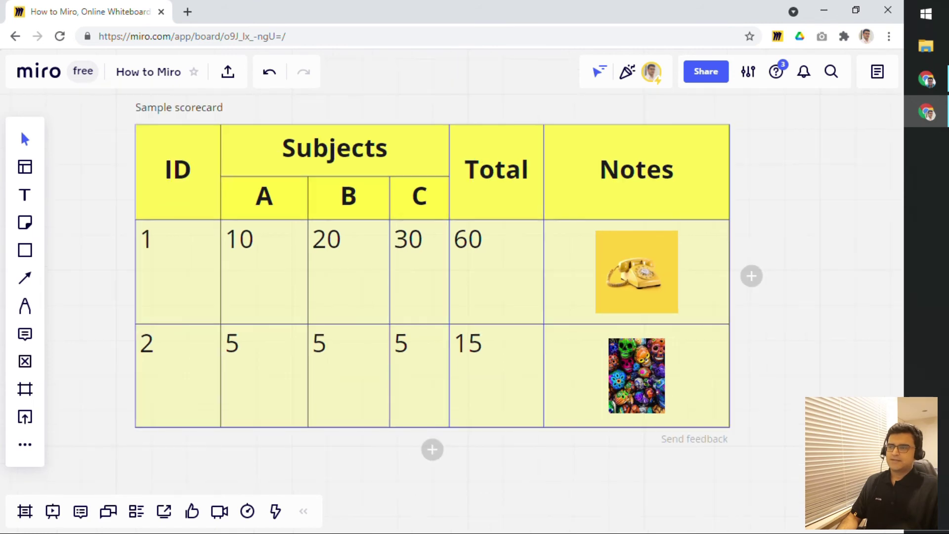
click(196, 114)
mouse_move(291, 147)
mouse_down()
mouse_move(434, 184)
mouse_move(302, 171)
mouse_move(305, 158)
mouse_up()
click(787, 216)
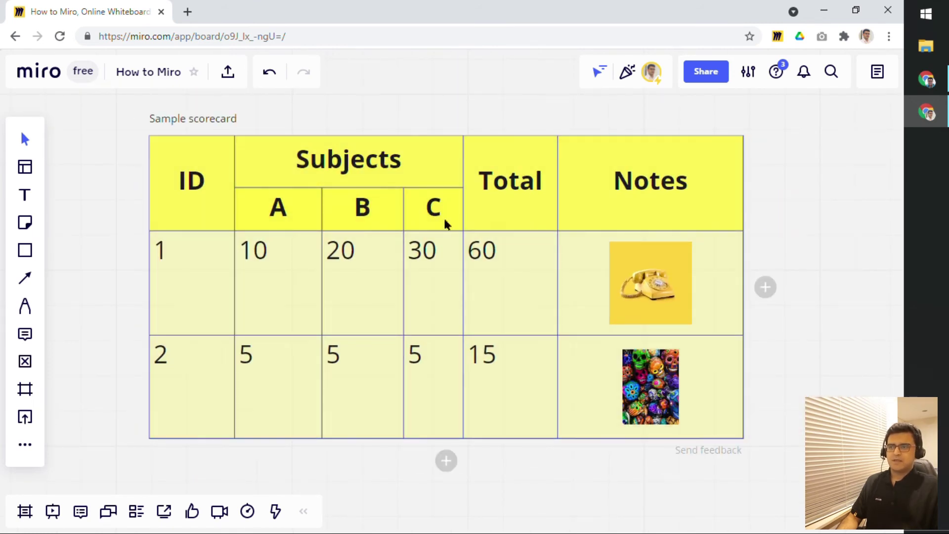
click(366, 163)
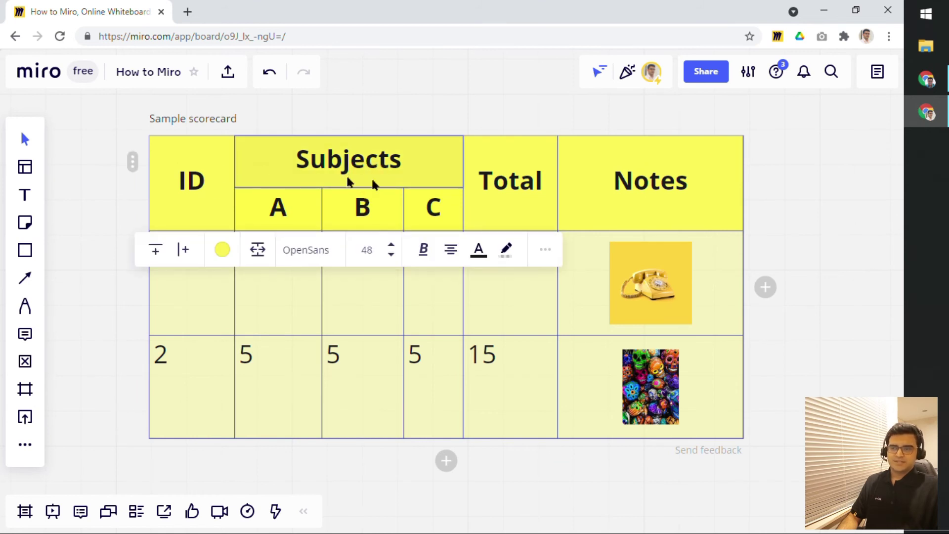
click(293, 214)
drag(383, 222, 433, 223)
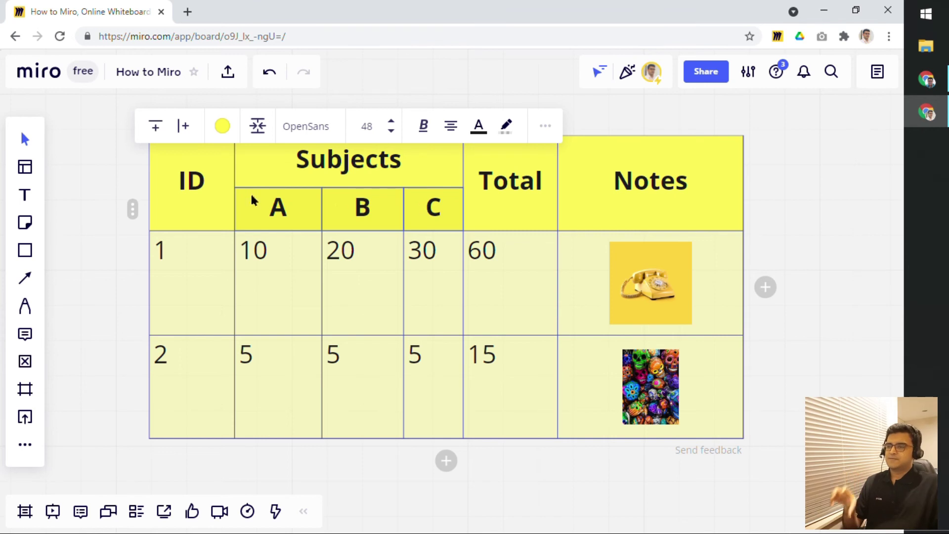
click(205, 203)
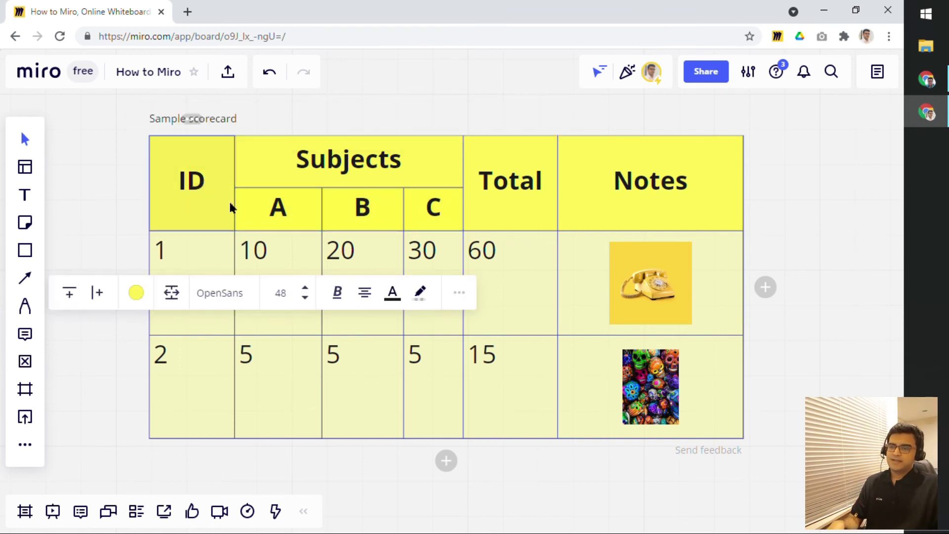
click(551, 206)
click(621, 205)
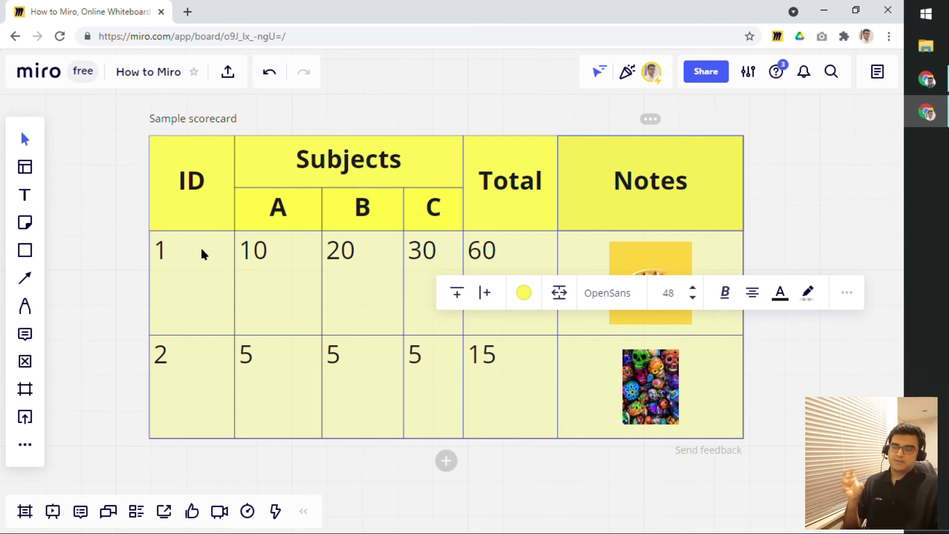
click(309, 163)
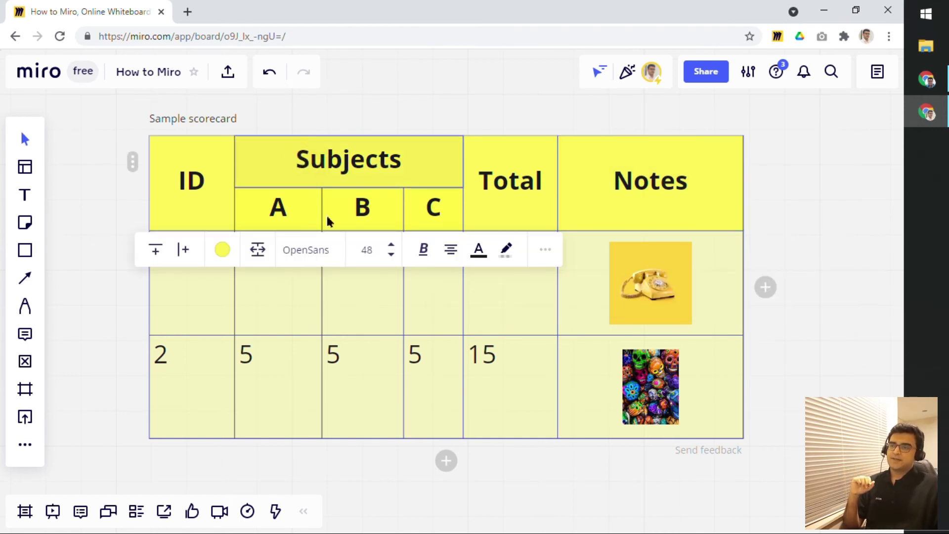
click(300, 224)
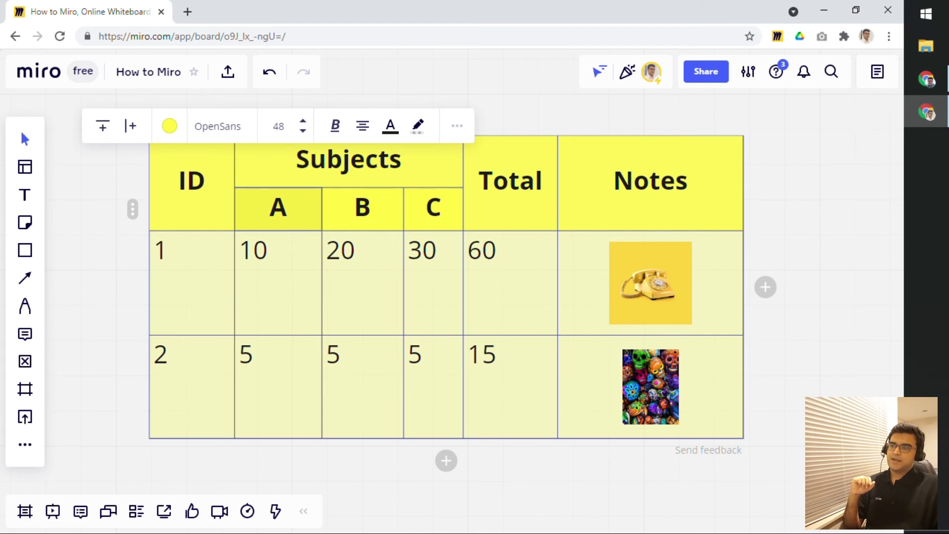
click(353, 177)
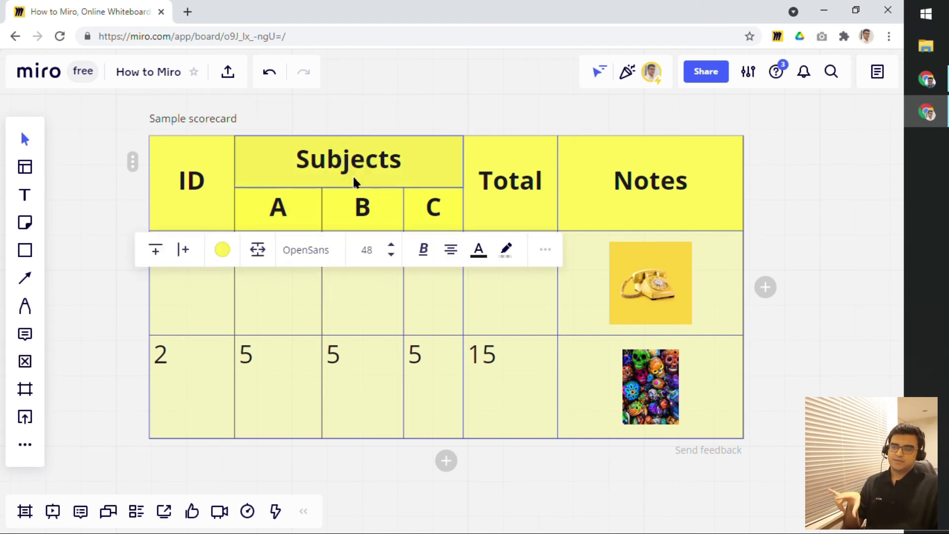
click(517, 194)
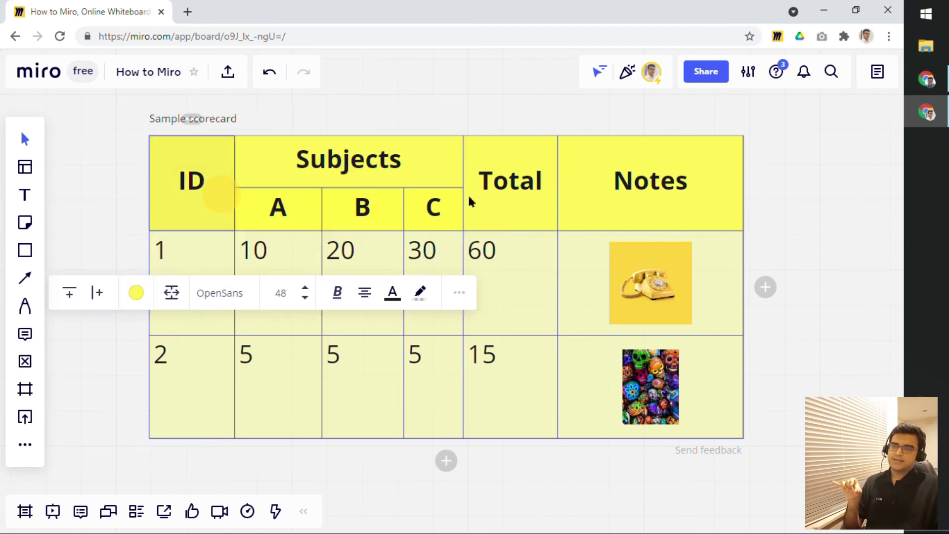
click(638, 201)
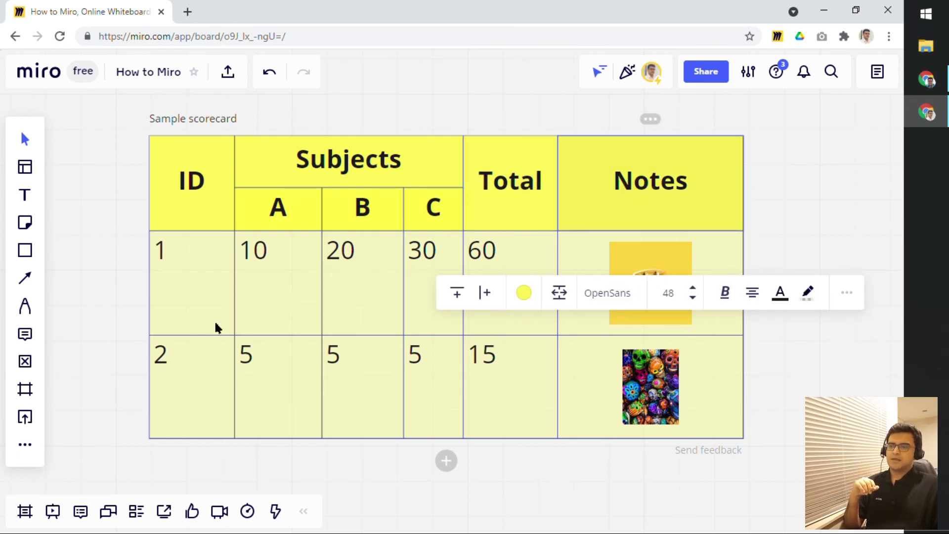
scroll(215, 316, down, 2)
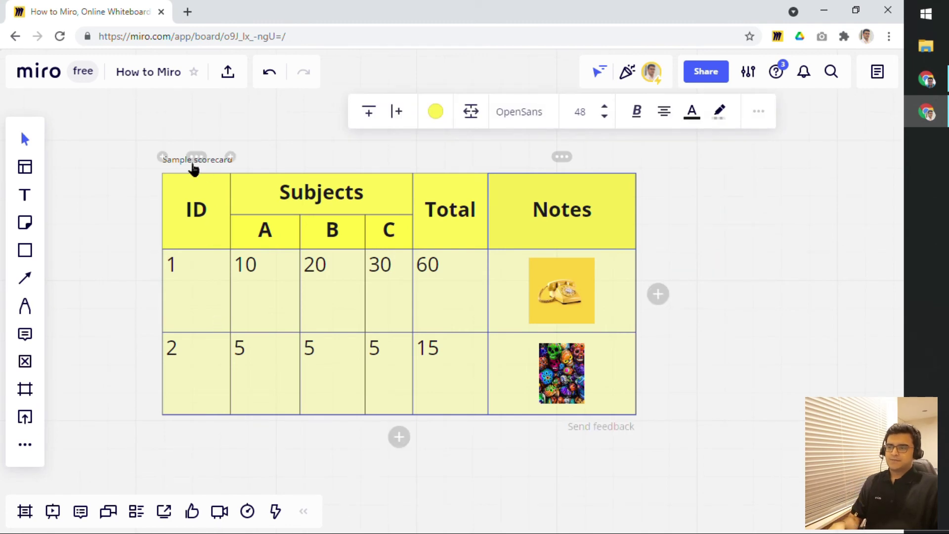
Append ' update' to the table caption so it reads 'Sample scorecard update'.
scroll(188, 160, up, 3)
scroll(162, 157, down, 3)
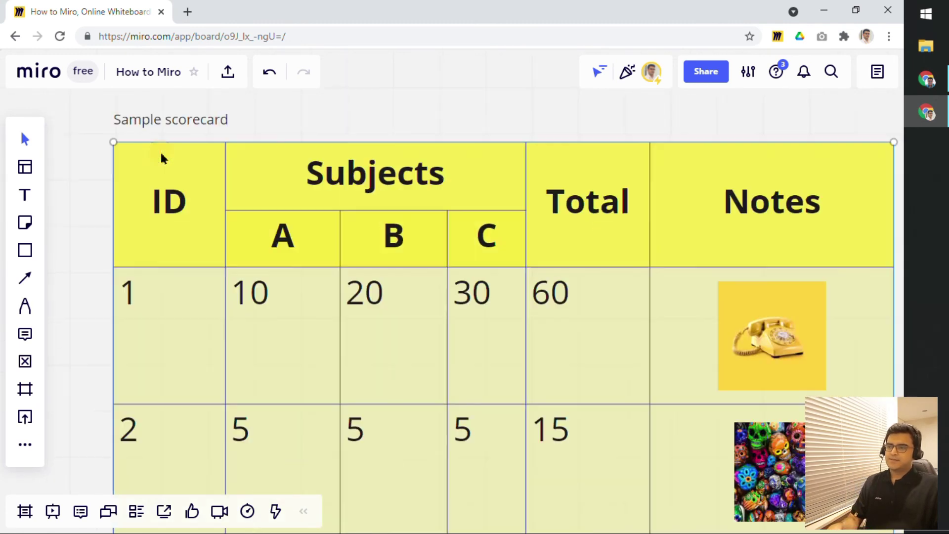
drag(155, 129, 242, 285)
scroll(219, 224, up, 3)
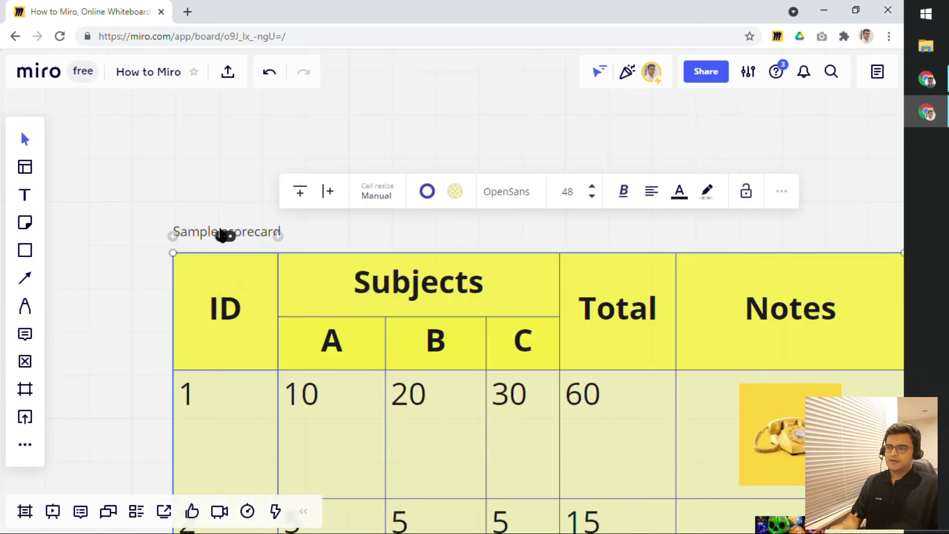
double_click(204, 234)
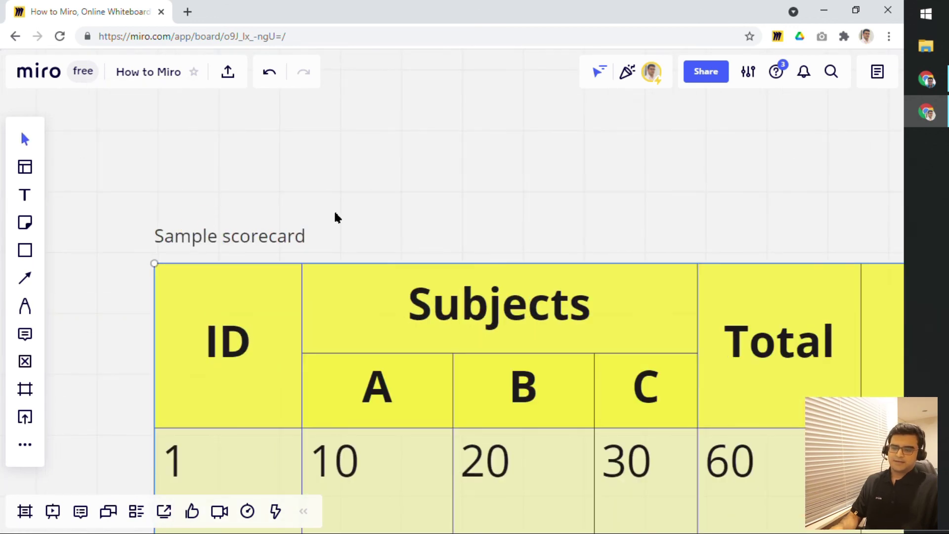
text(update)
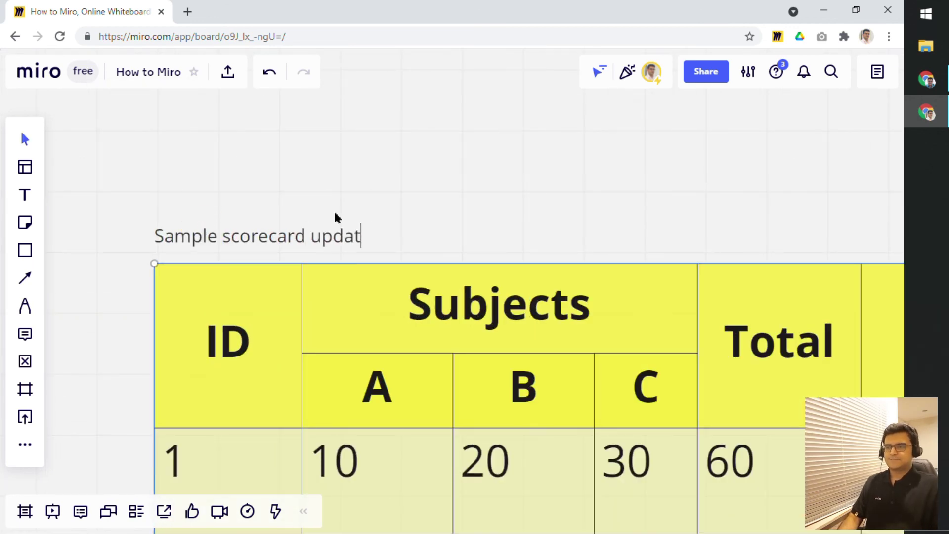
click(331, 172)
scroll(327, 173, down, 5)
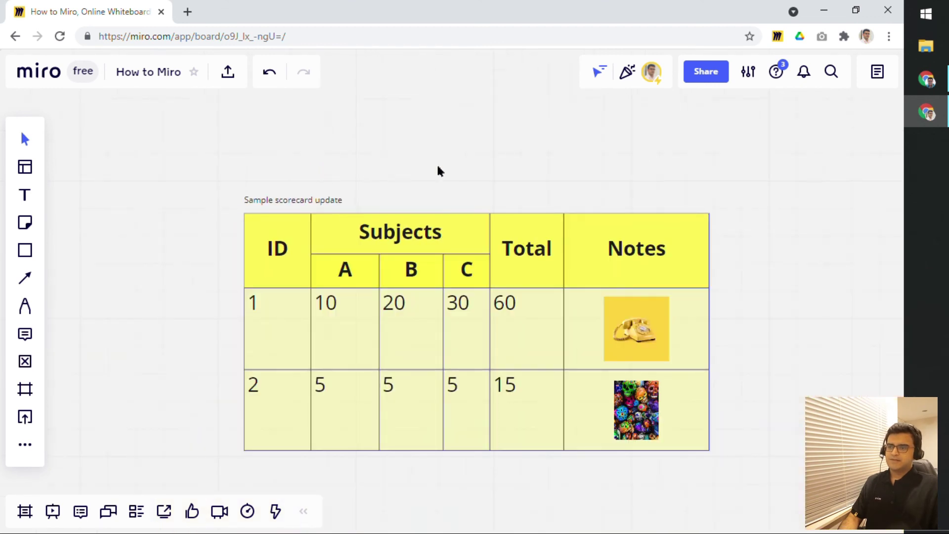
drag(518, 165, 445, 133)
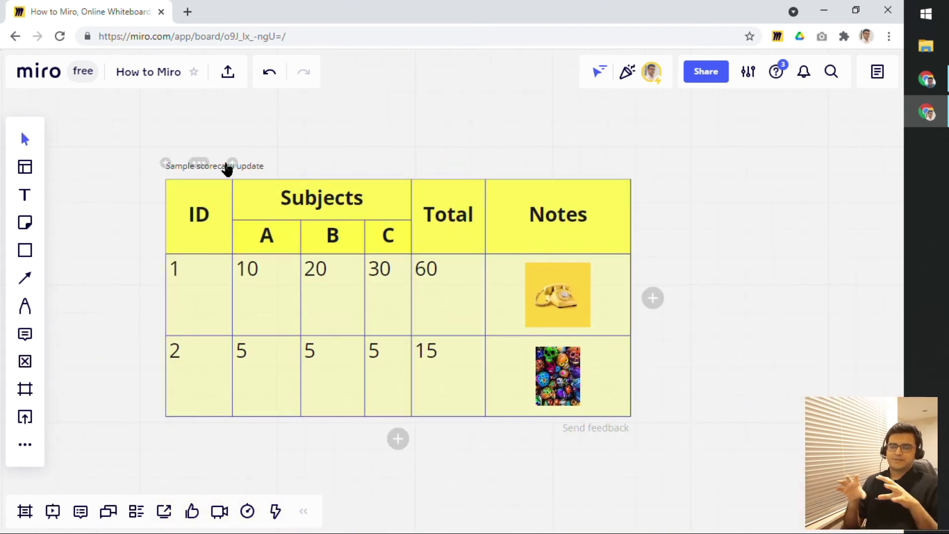